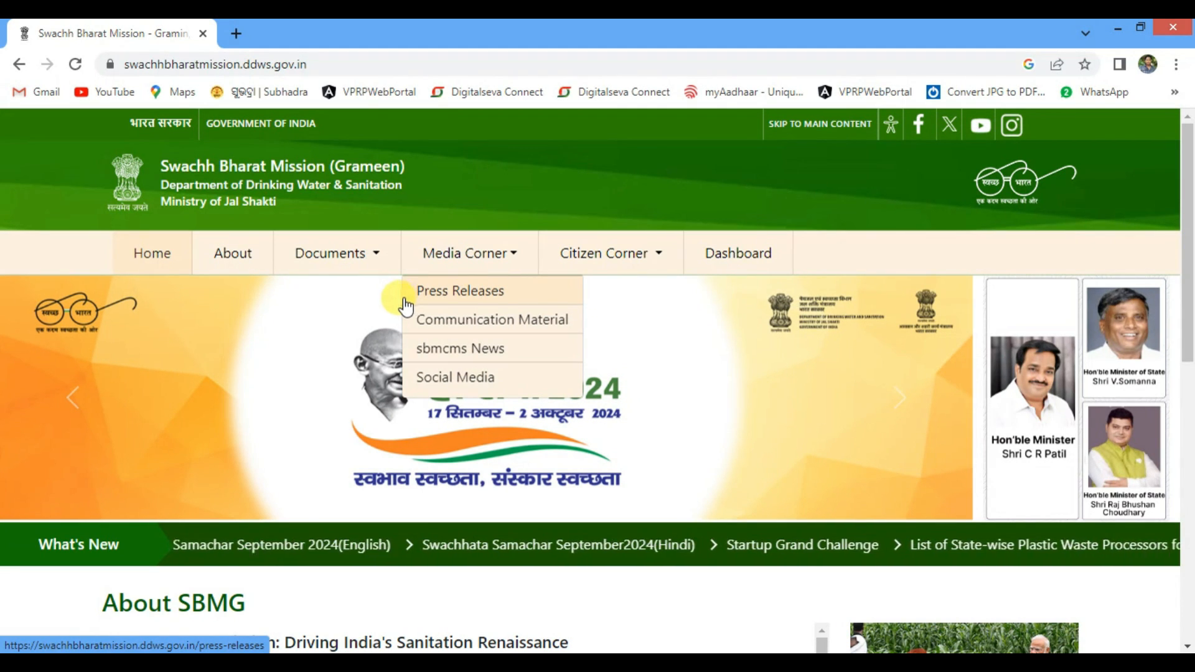
click(311, 64)
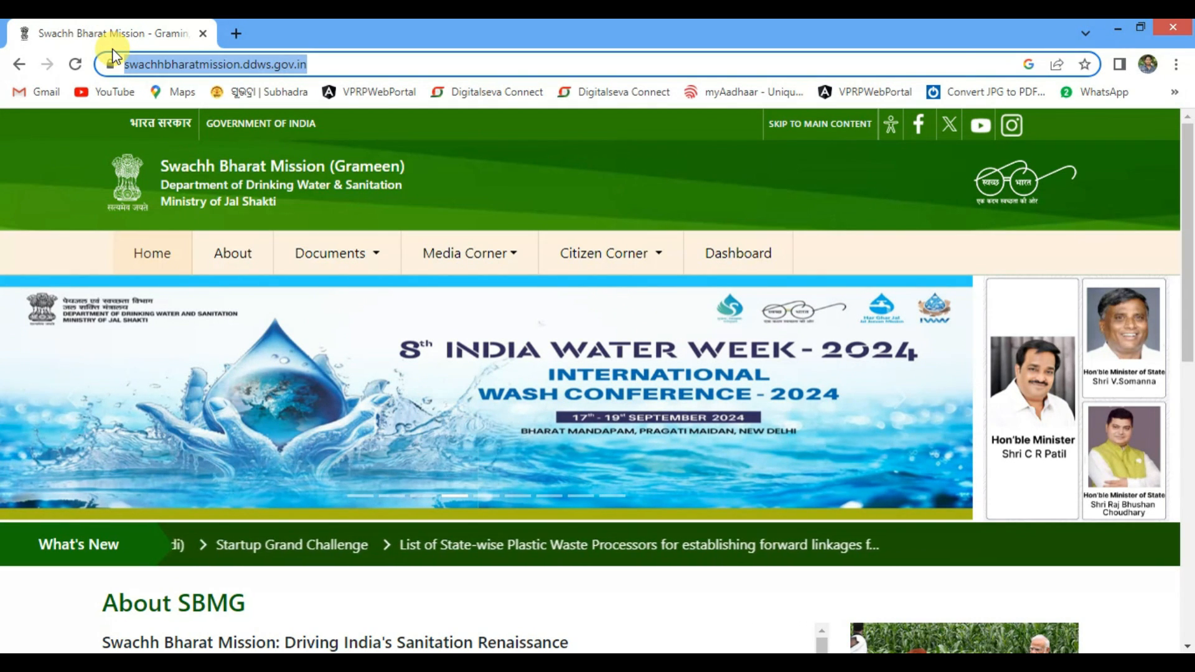
click(533, 205)
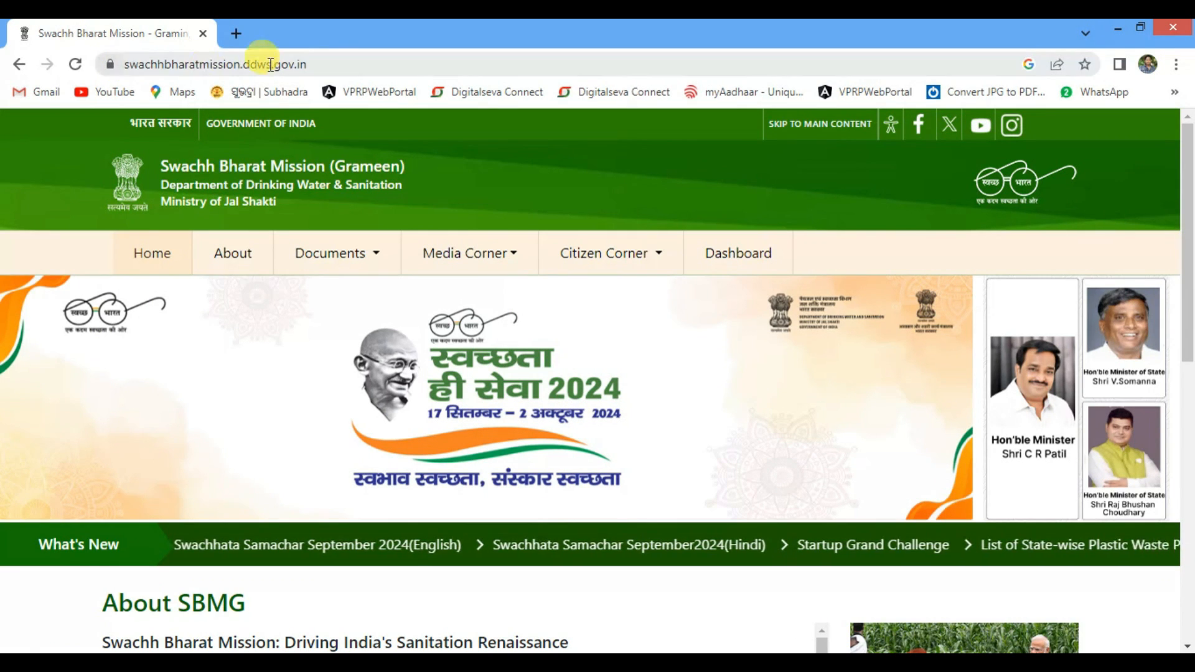
click(328, 64)
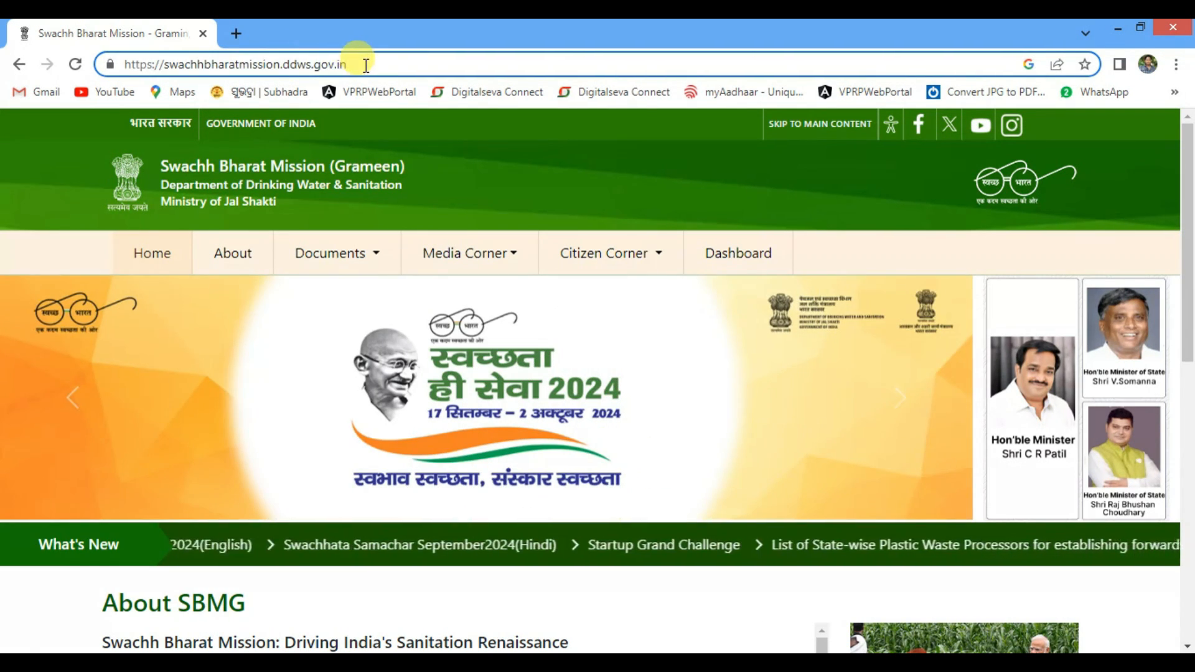
drag(365, 64, 101, 62)
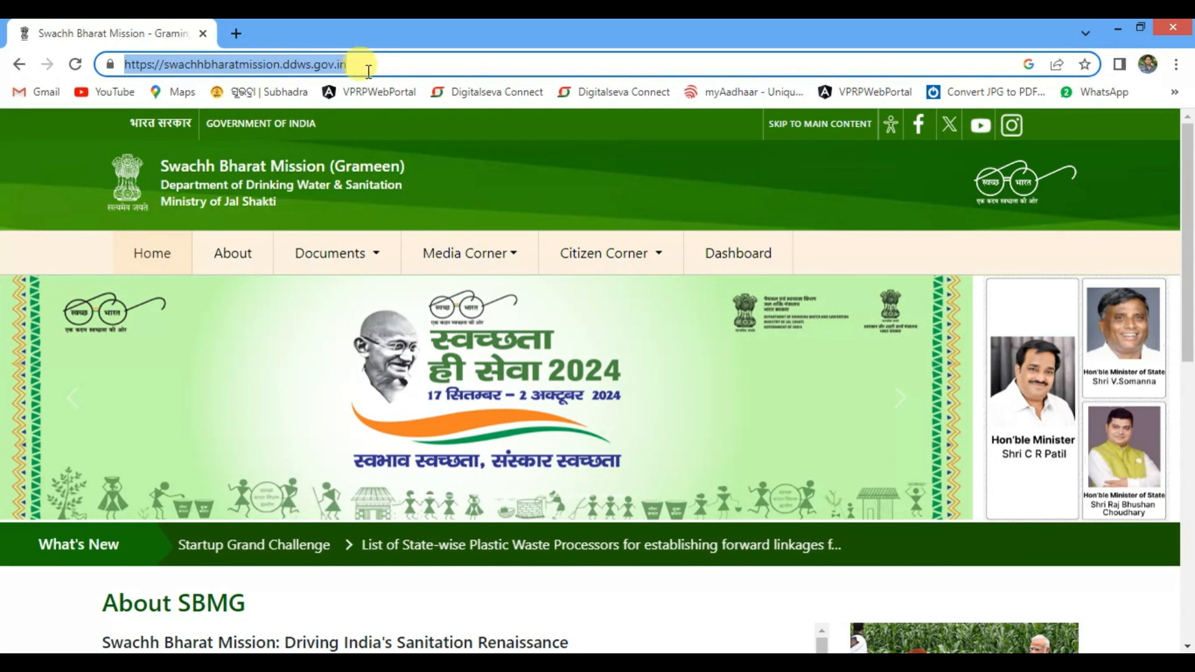
Step: Open the Application Form for IHHL and go to the Citizen Registration page
mouse_move(610, 254)
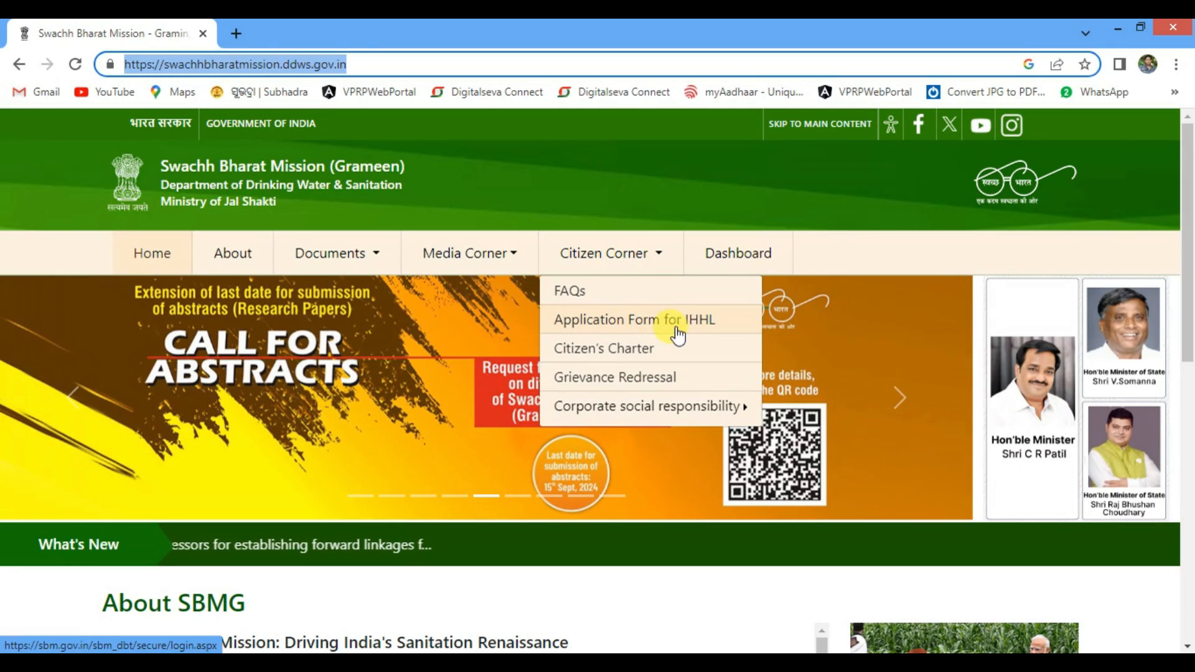
click(701, 336)
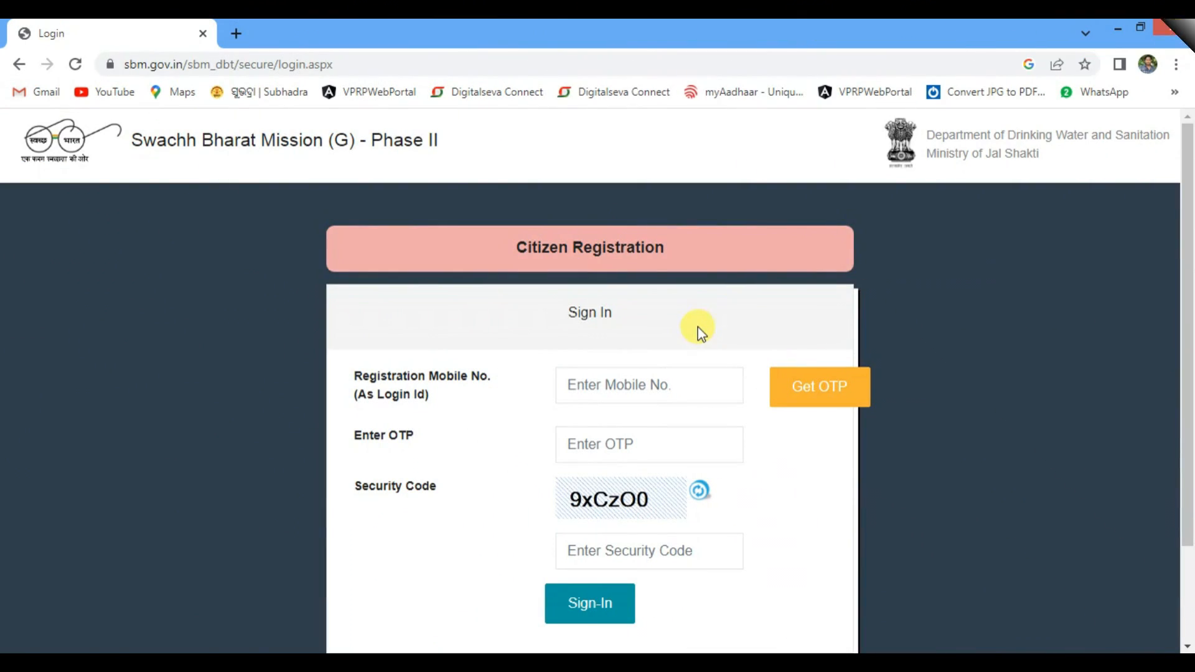
scroll(622, 324, down, 1)
scroll(593, 306, down, 1)
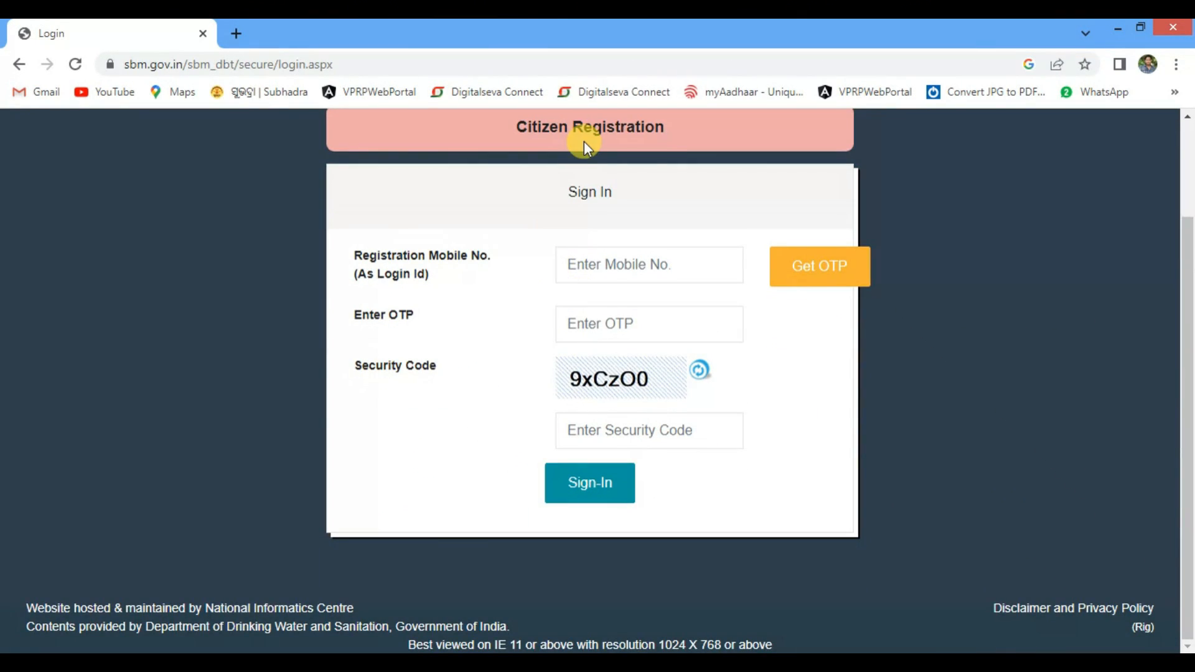
scroll(591, 190, up, 2)
scroll(600, 221, down, 2)
scroll(598, 235, up, 2)
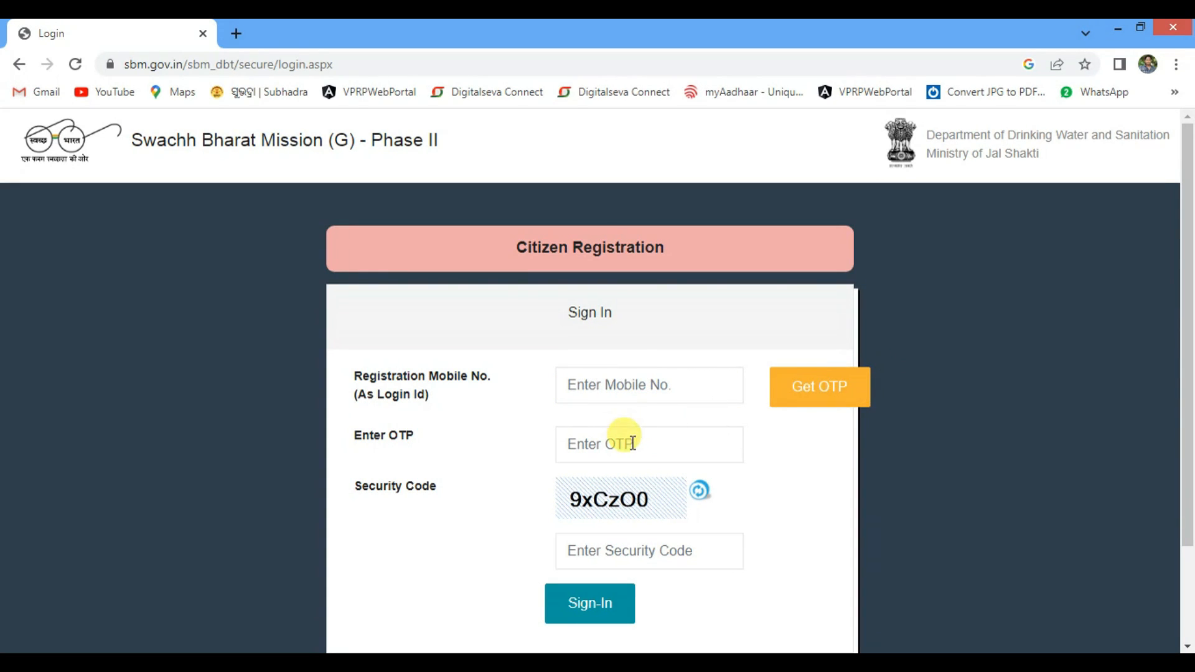
click(585, 255)
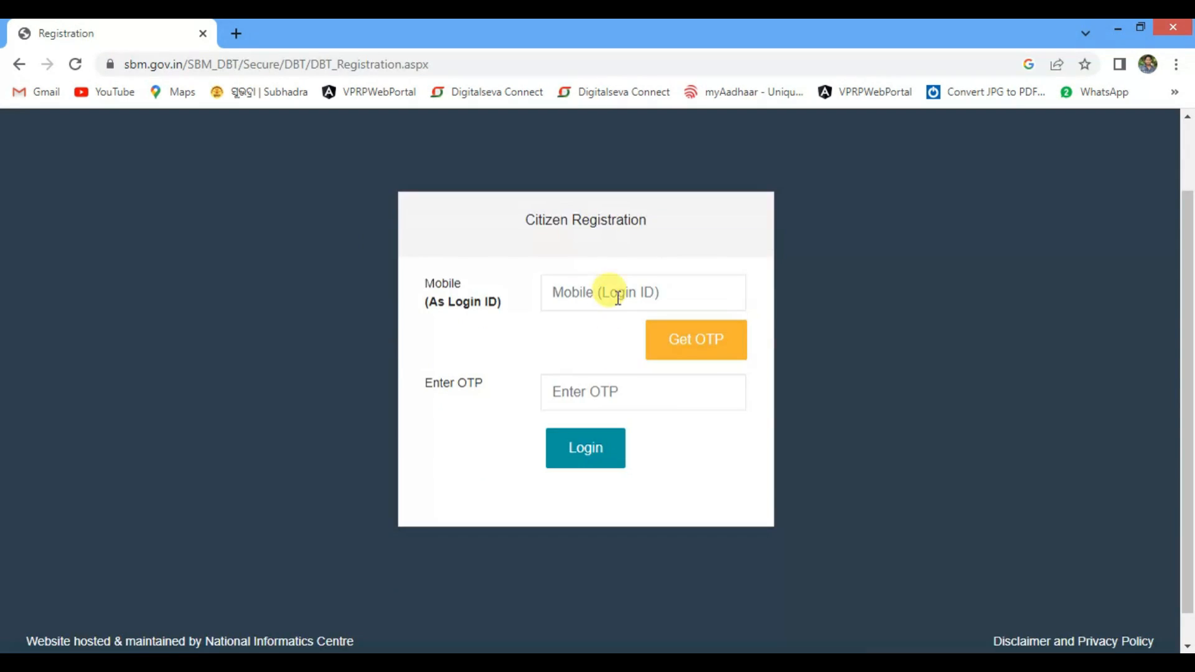
Step: Enter the mobile number as login ID, request an OTP and verify the number with the received code
click(618, 294)
key(ctrl+v)
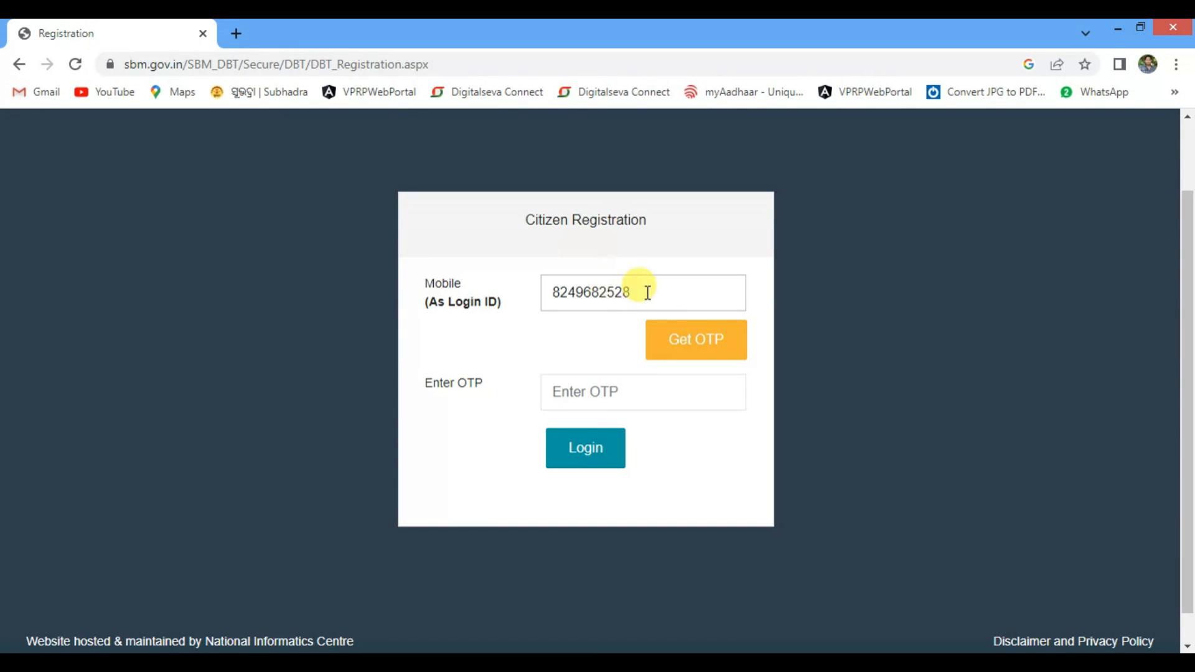
click(688, 341)
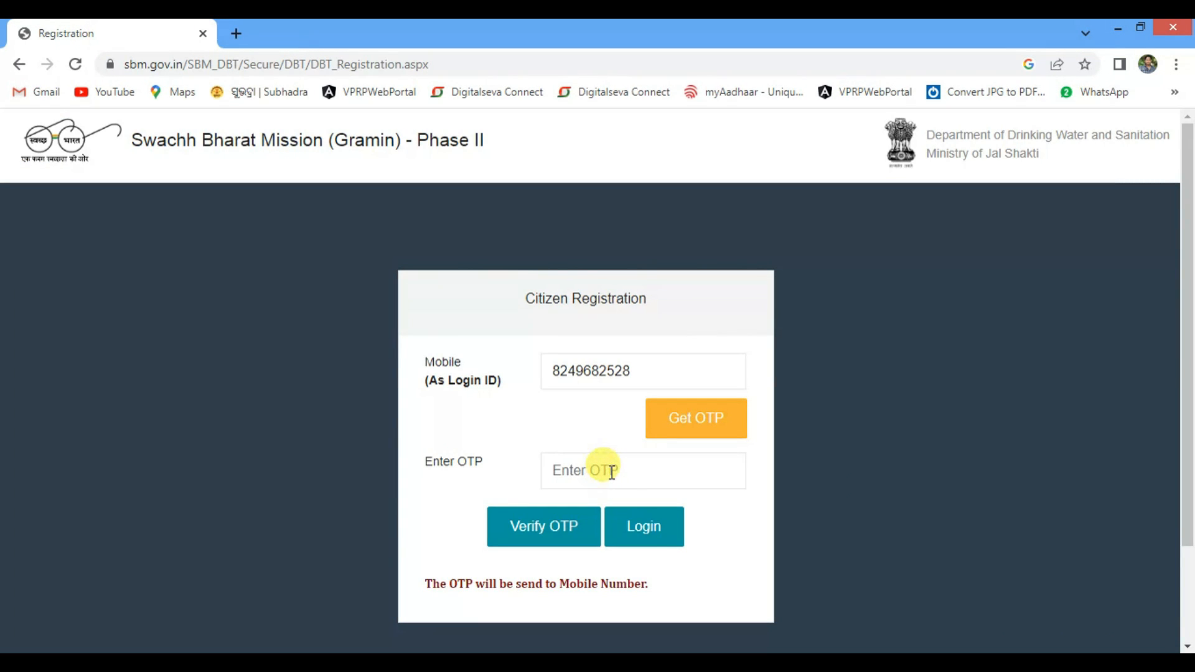
click(610, 471)
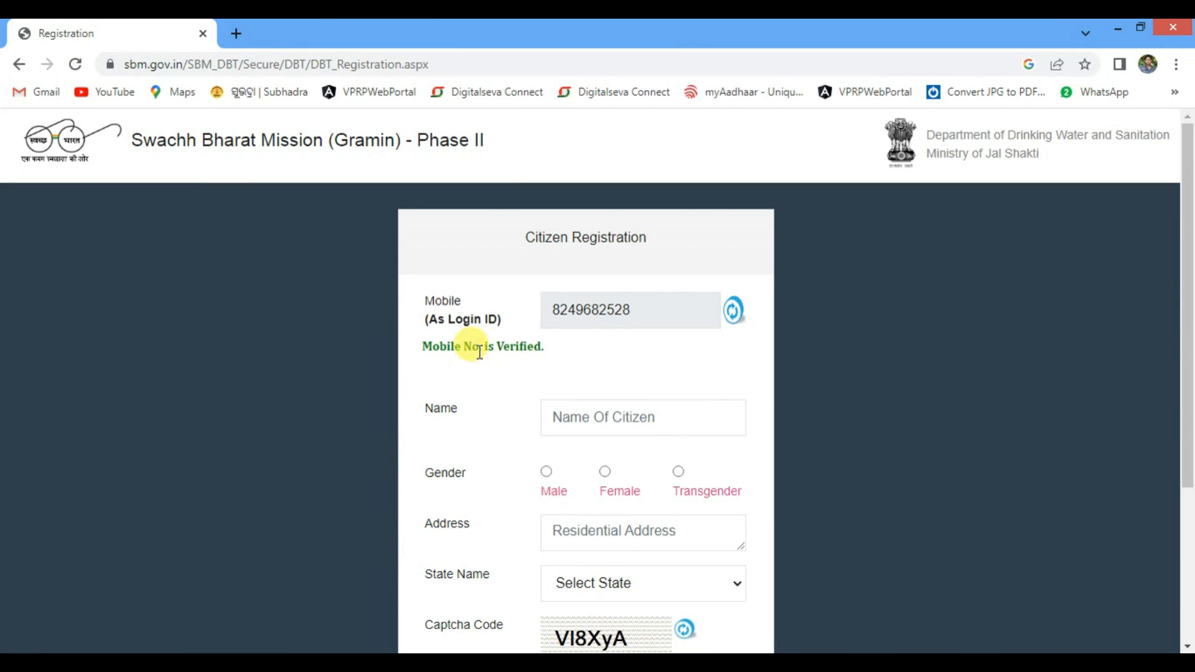
Step: Set the gender to Male and the state to Odisha in the citizen registration form
scroll(603, 368, down, 3)
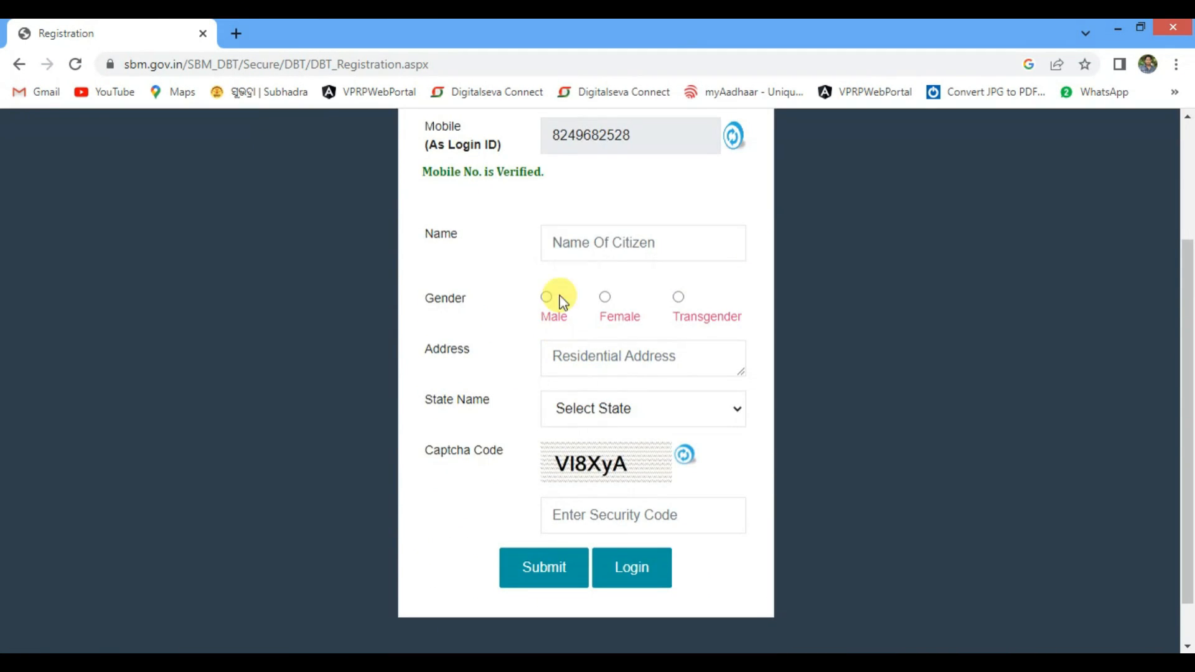
click(597, 235)
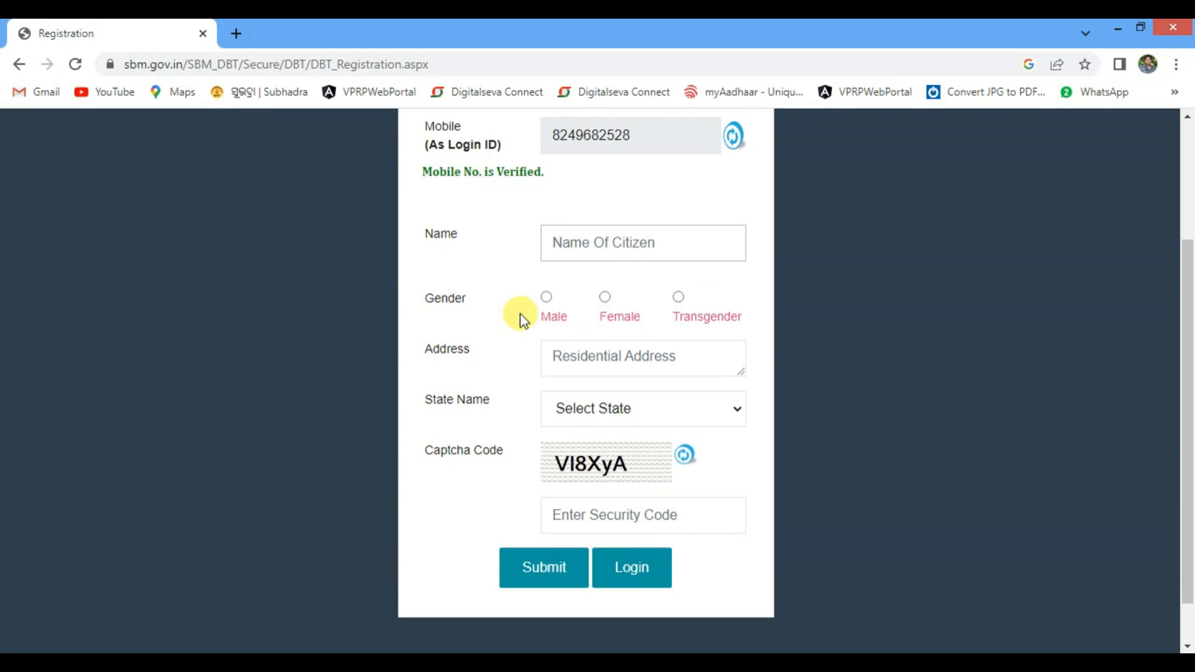
click(545, 297)
click(576, 354)
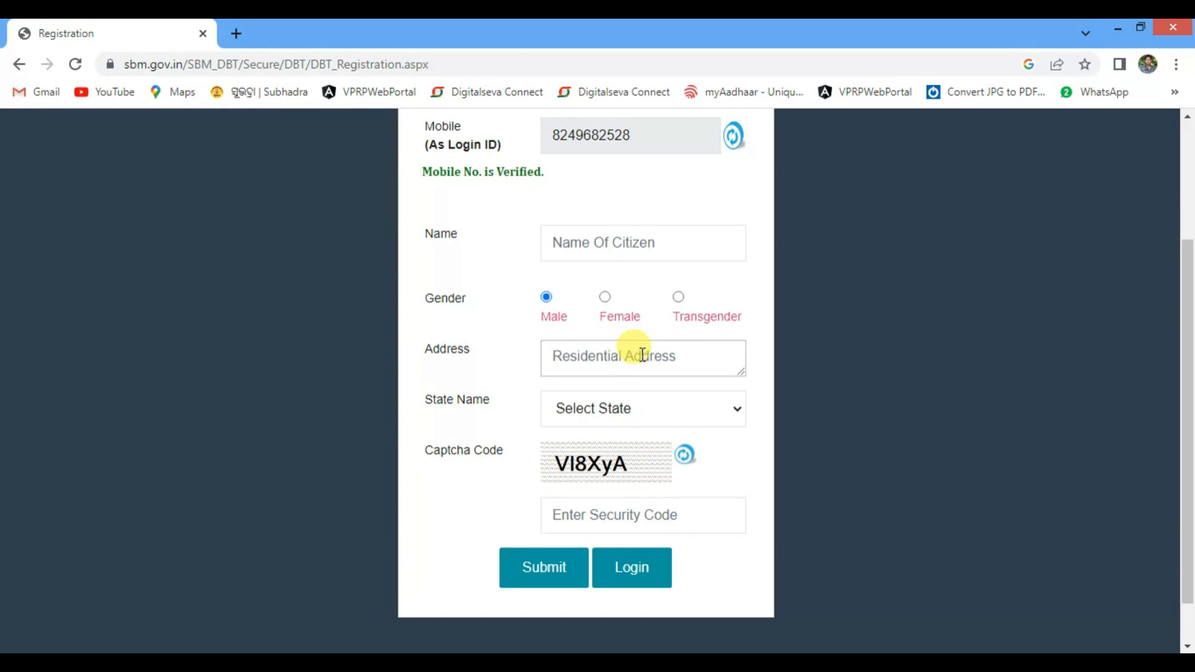
click(579, 405)
scroll(591, 277, down, 4)
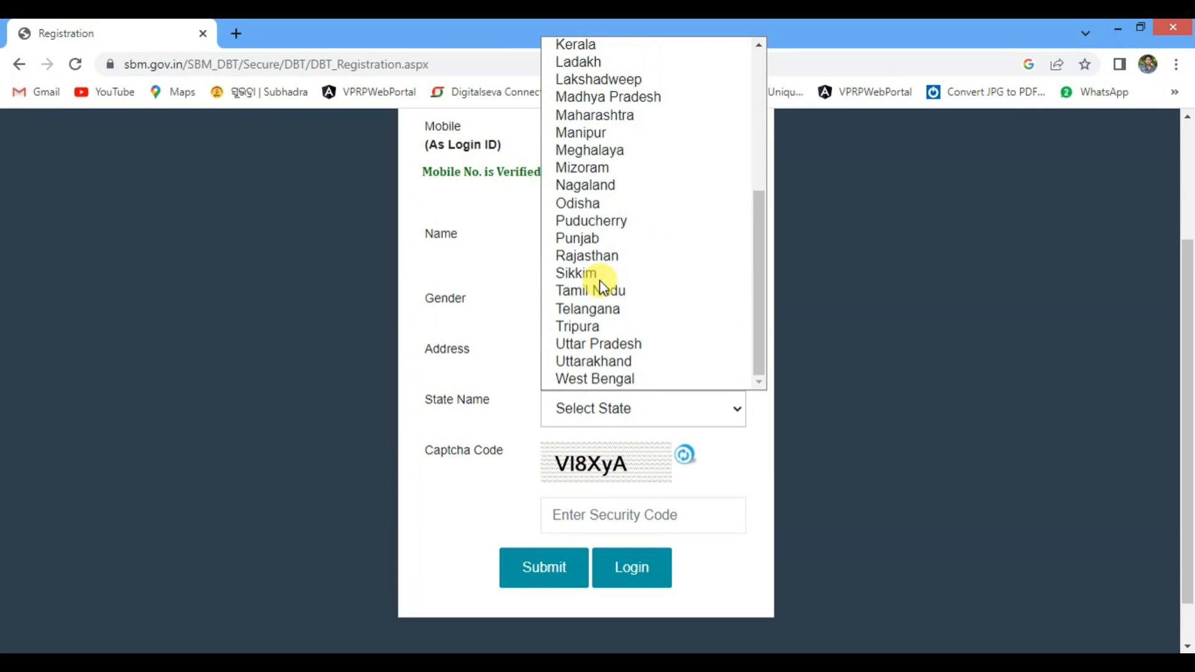
click(599, 204)
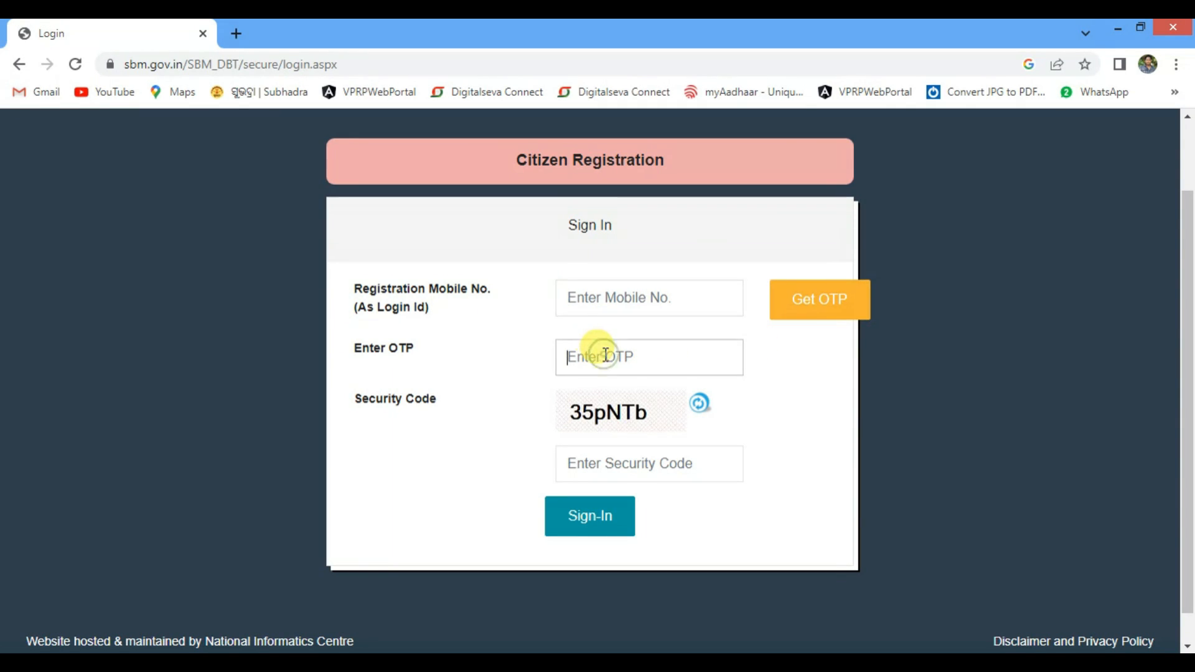
Step: Sign in to the citizen account with the registered mobile number, the OTP and the security code
click(646, 365)
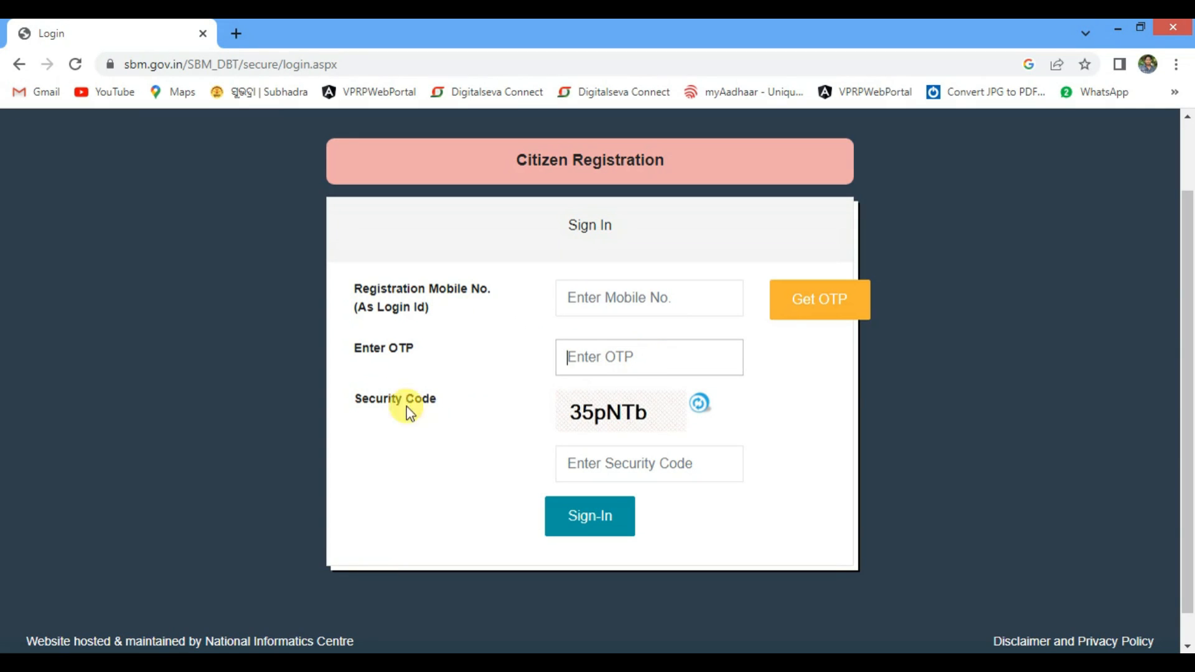
click(624, 450)
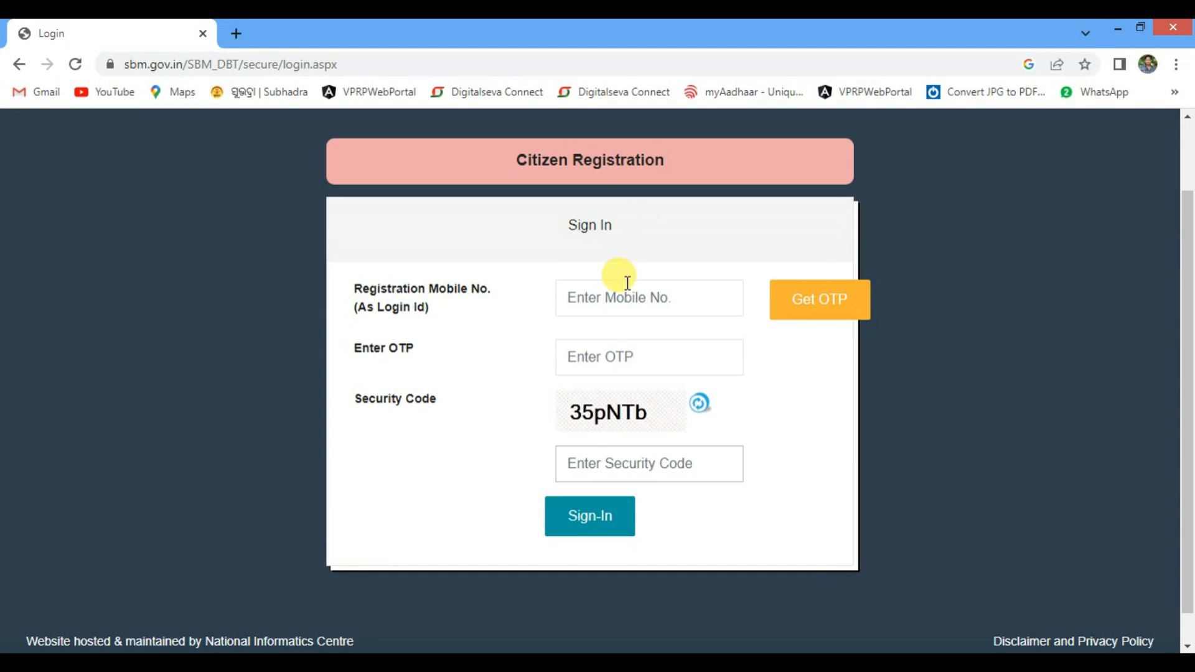
click(584, 528)
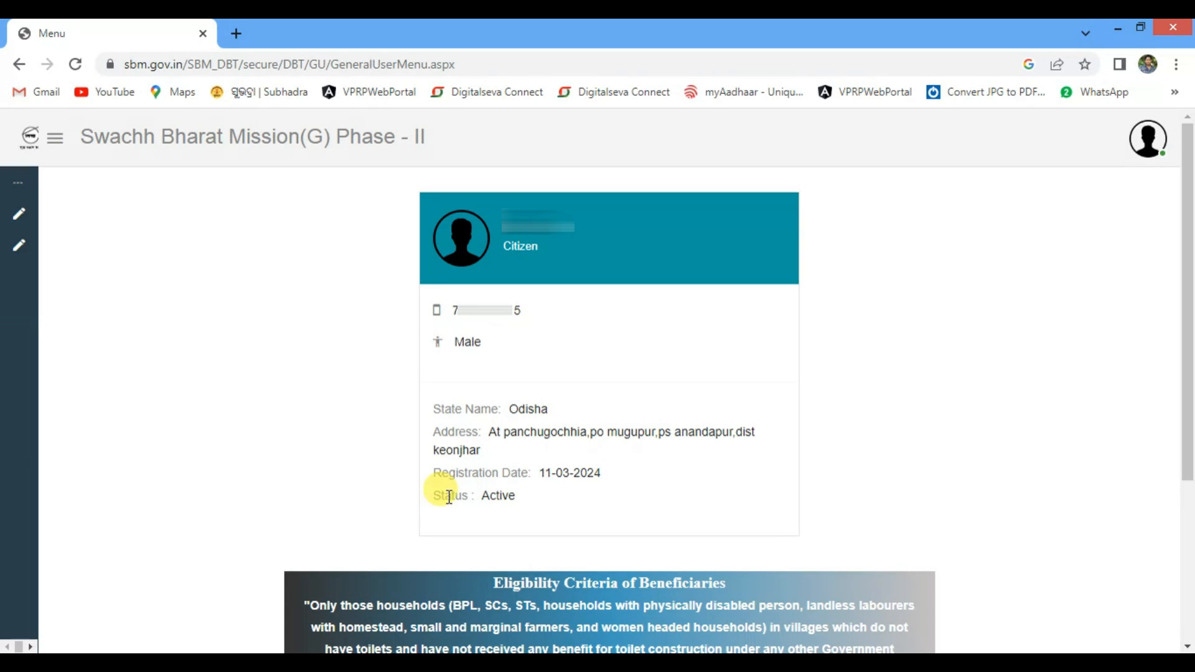
Step: Start a new IHHL application and dismiss the eligibility criteria notice
scroll(552, 499, down, 4)
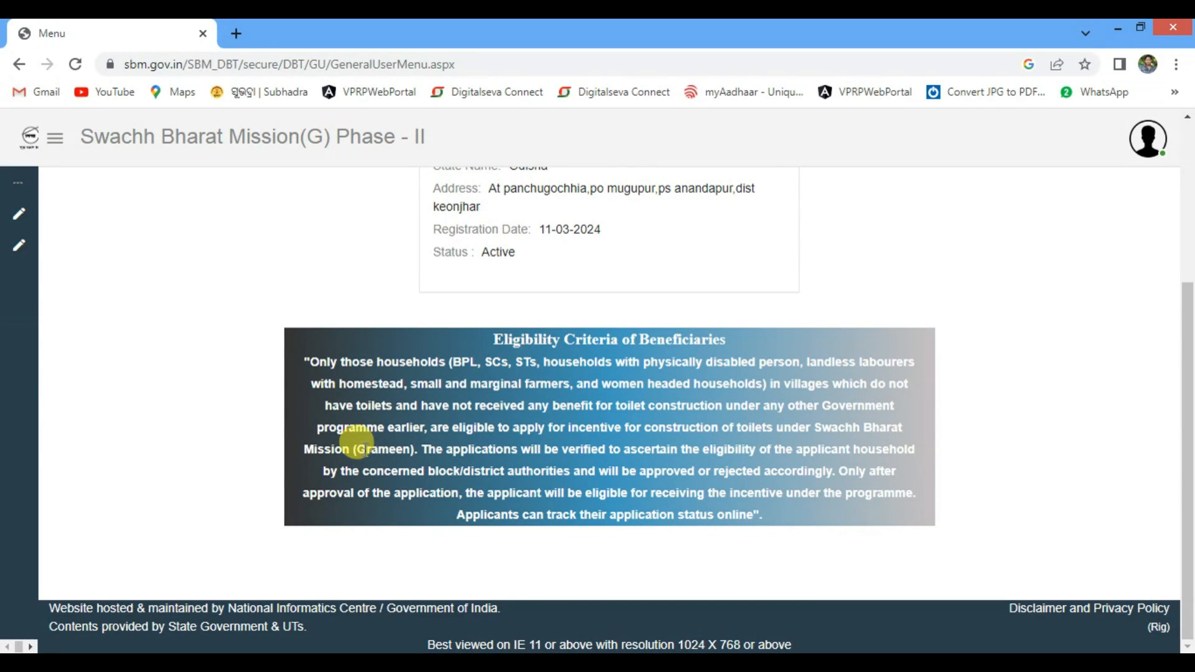
drag(361, 445, 407, 451)
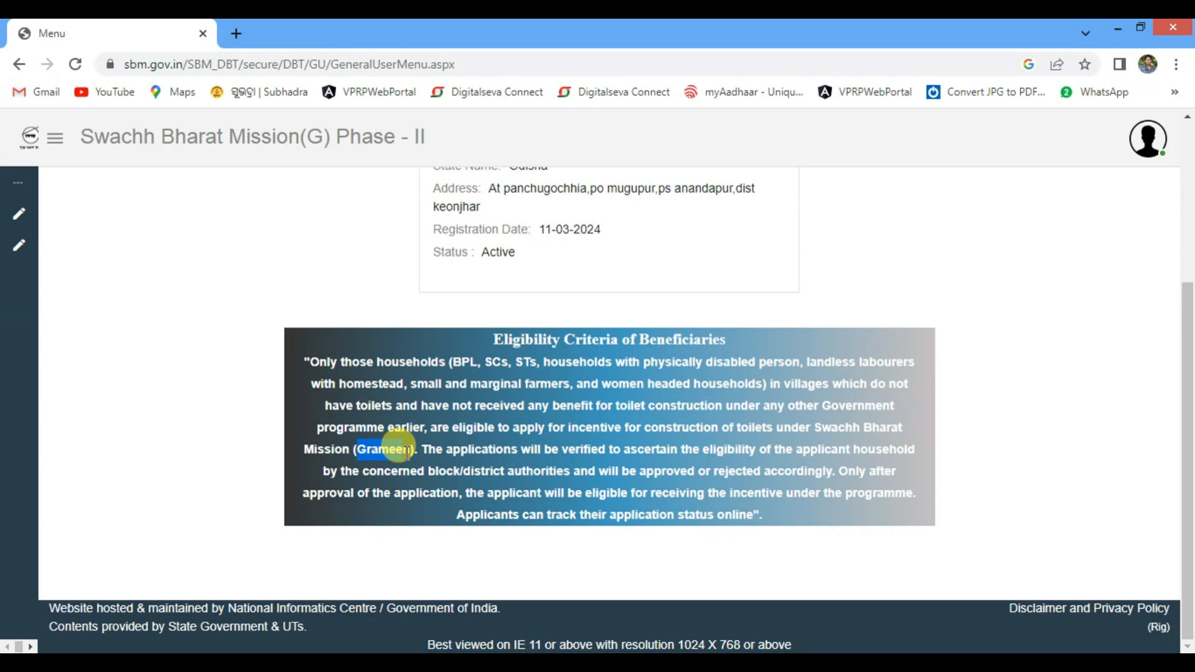
scroll(398, 452, up, 4)
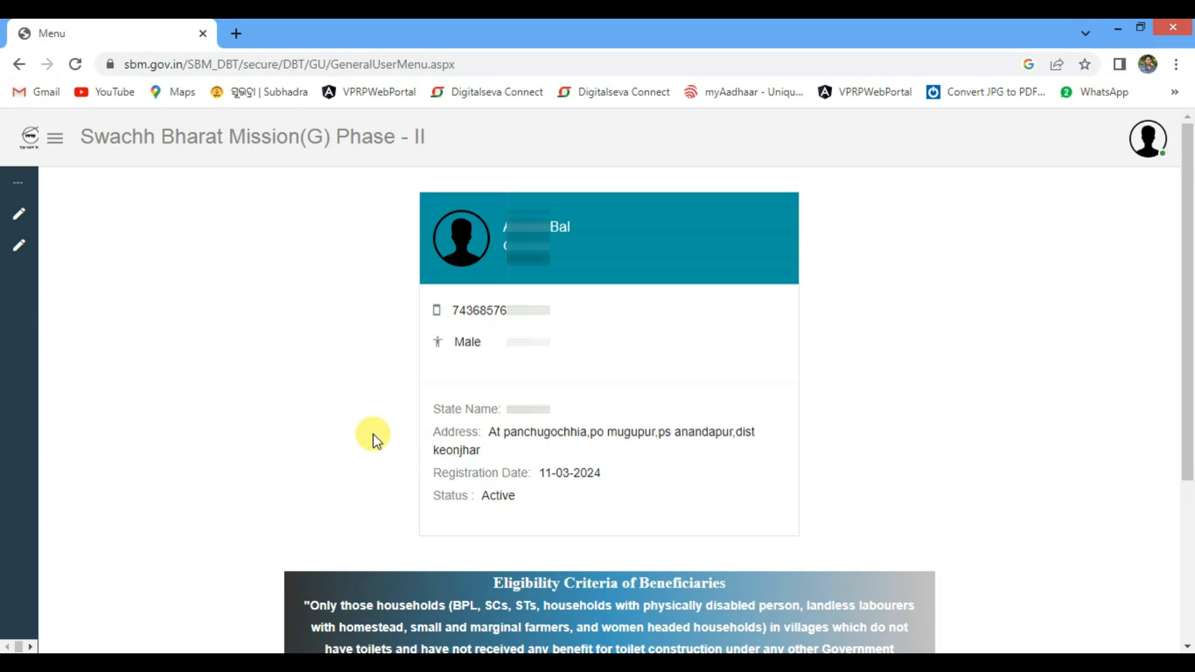
mouse_move(19, 215)
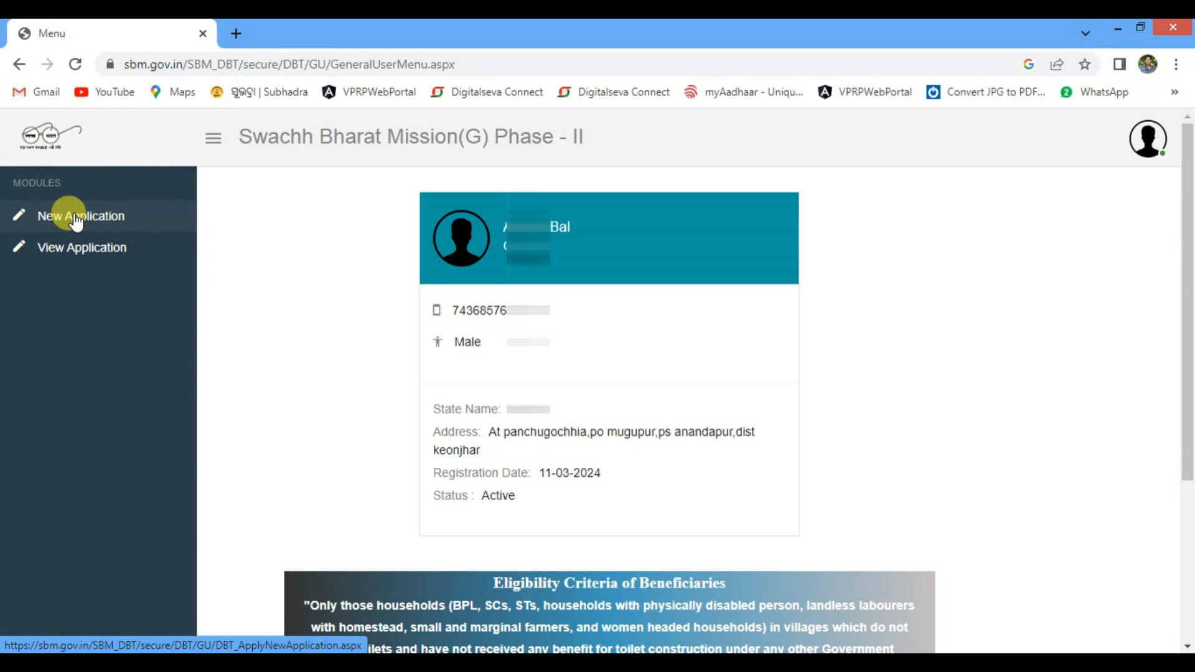
click(59, 213)
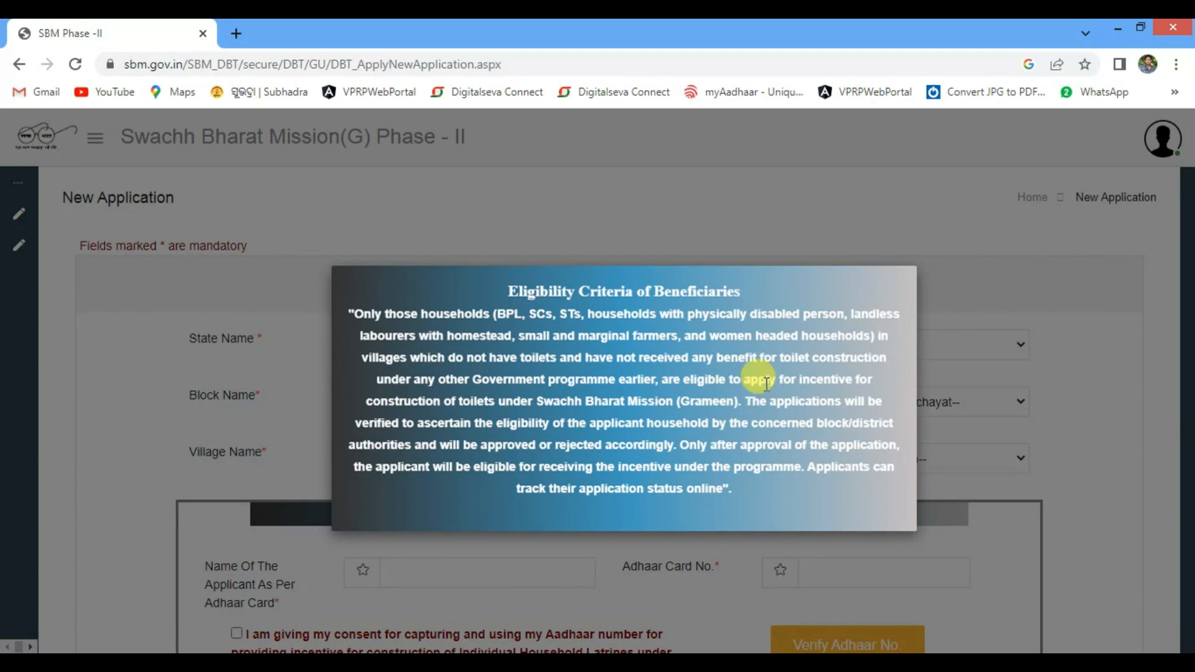
click(993, 306)
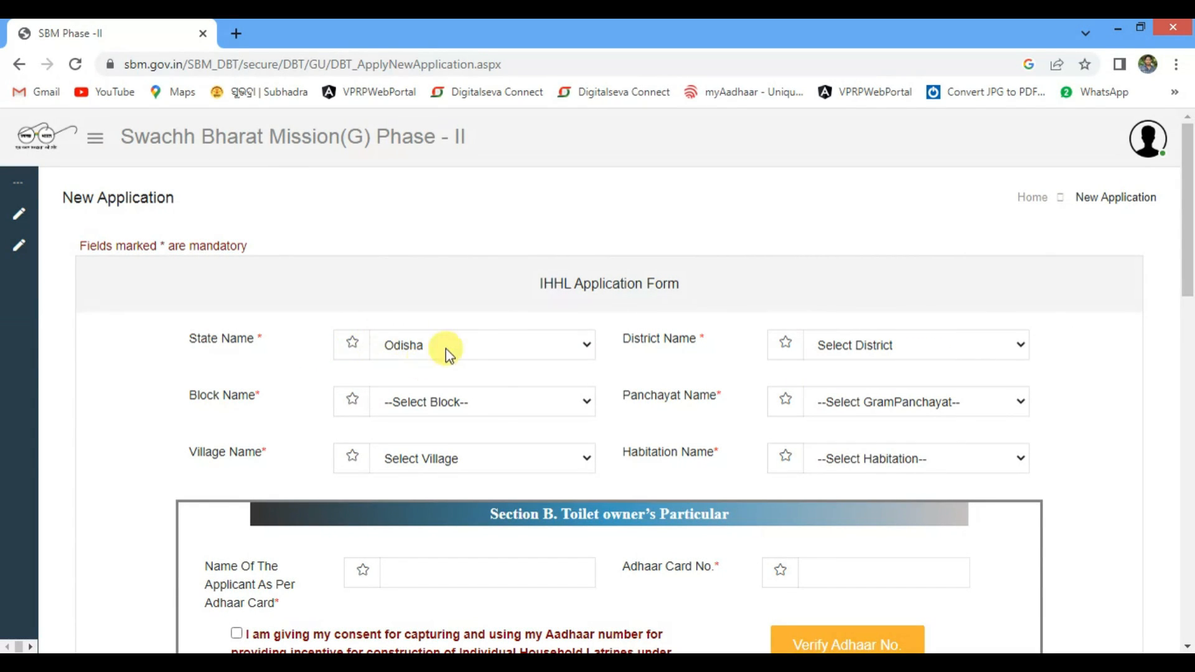
Step: Set the application's district to KENDUJHAR and the block to HATADIHI (3449)
click(902, 349)
scroll(906, 274, down, 1)
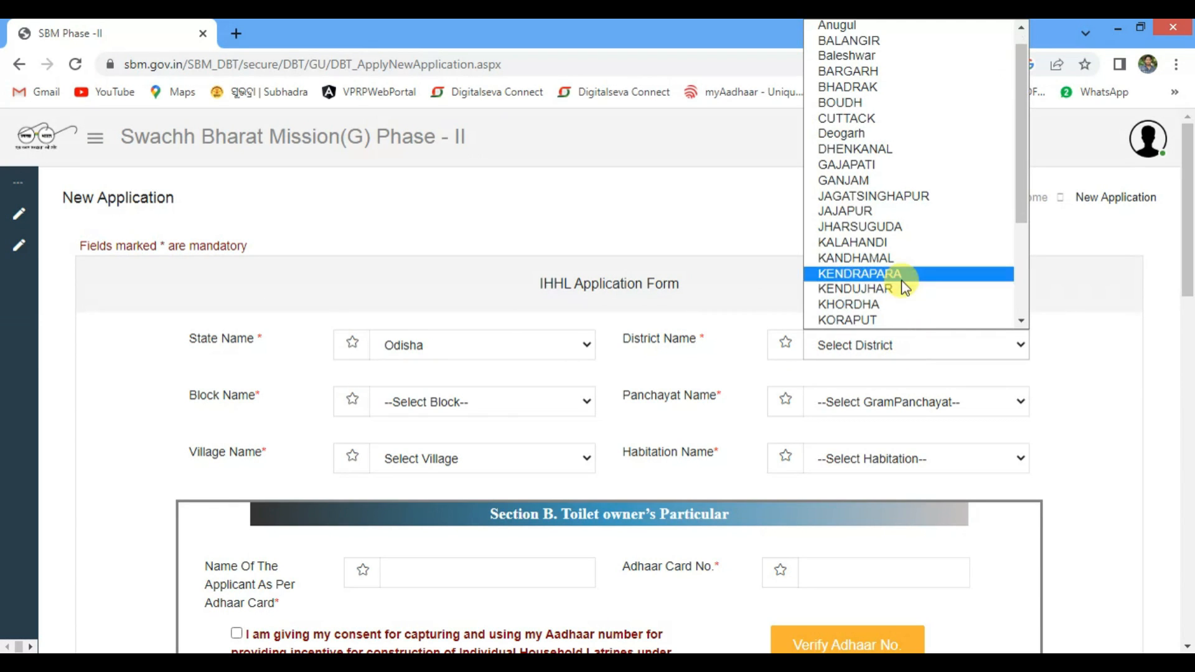
click(891, 290)
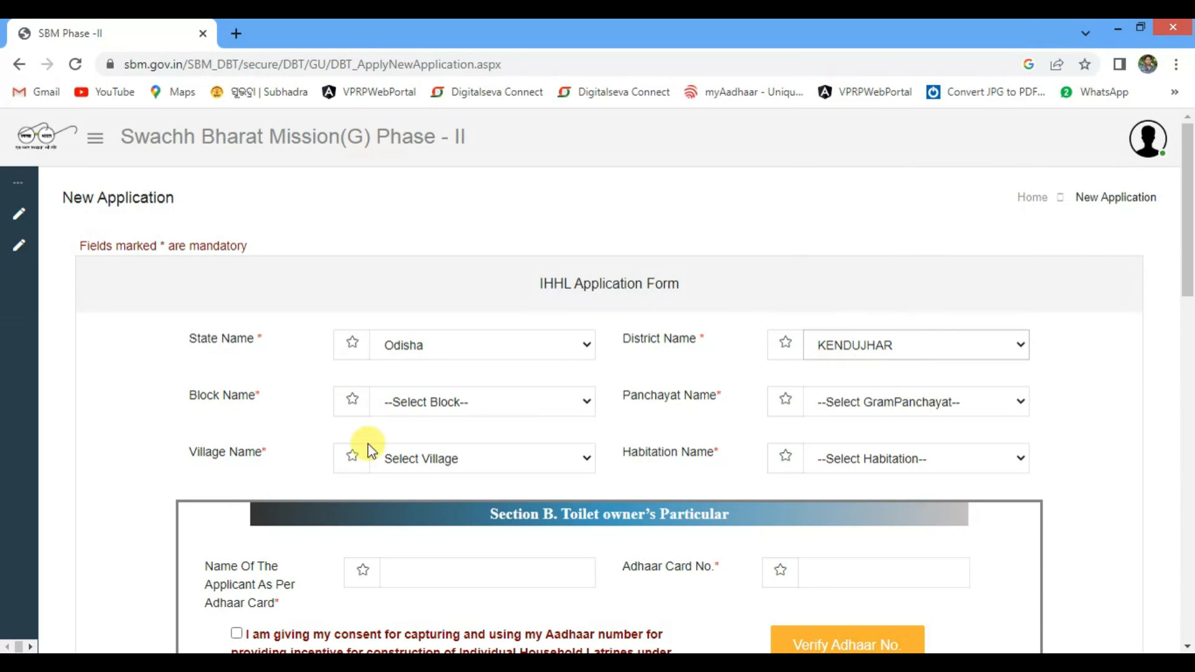
click(405, 404)
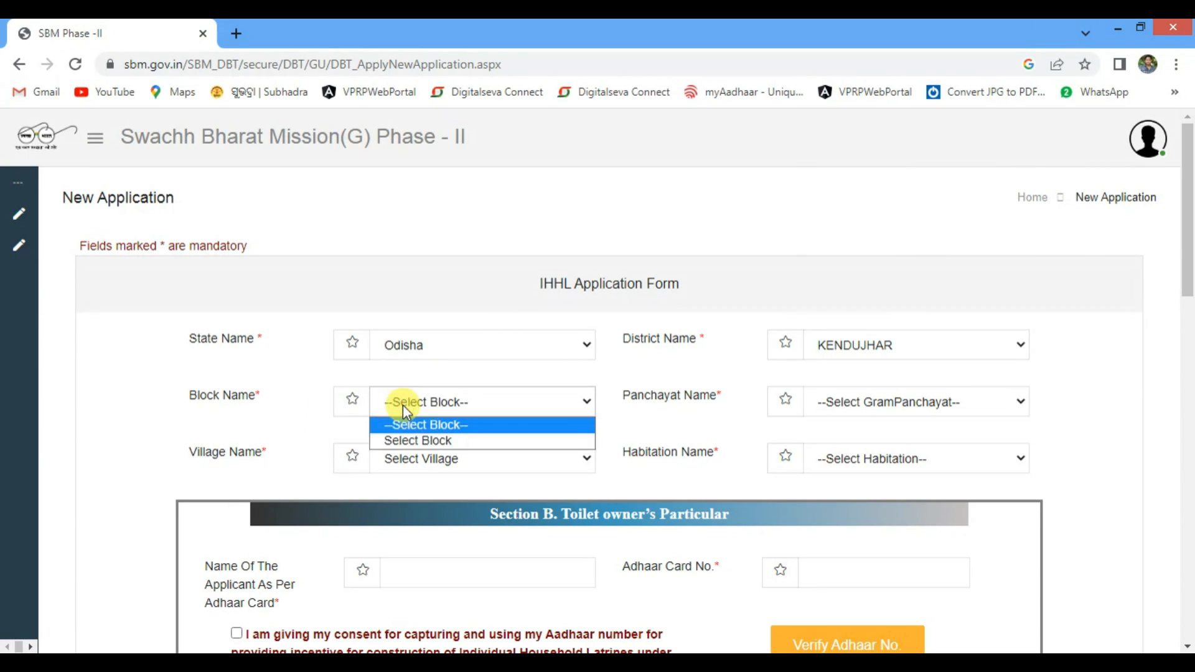
click(462, 404)
click(468, 405)
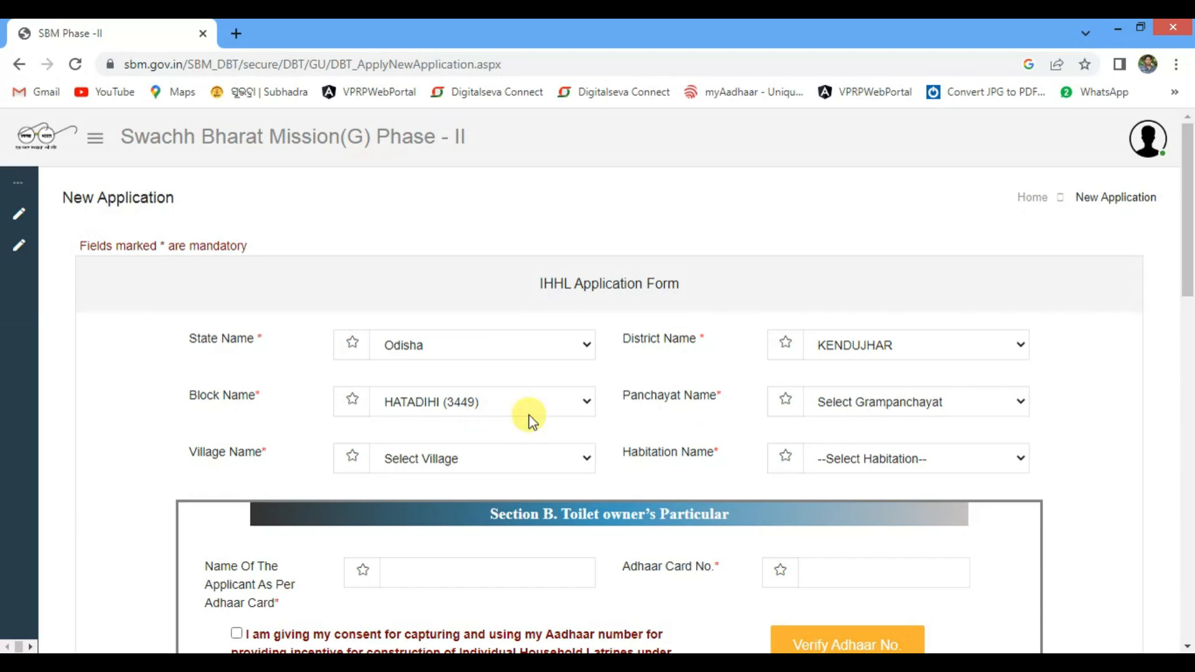
Step: Set the panchayat to PANCHUGOCHIA (119403) and the village to PANCHUGOCHHIA (387076)
click(931, 406)
scroll(939, 299, down, 1)
scroll(941, 292, down, 3)
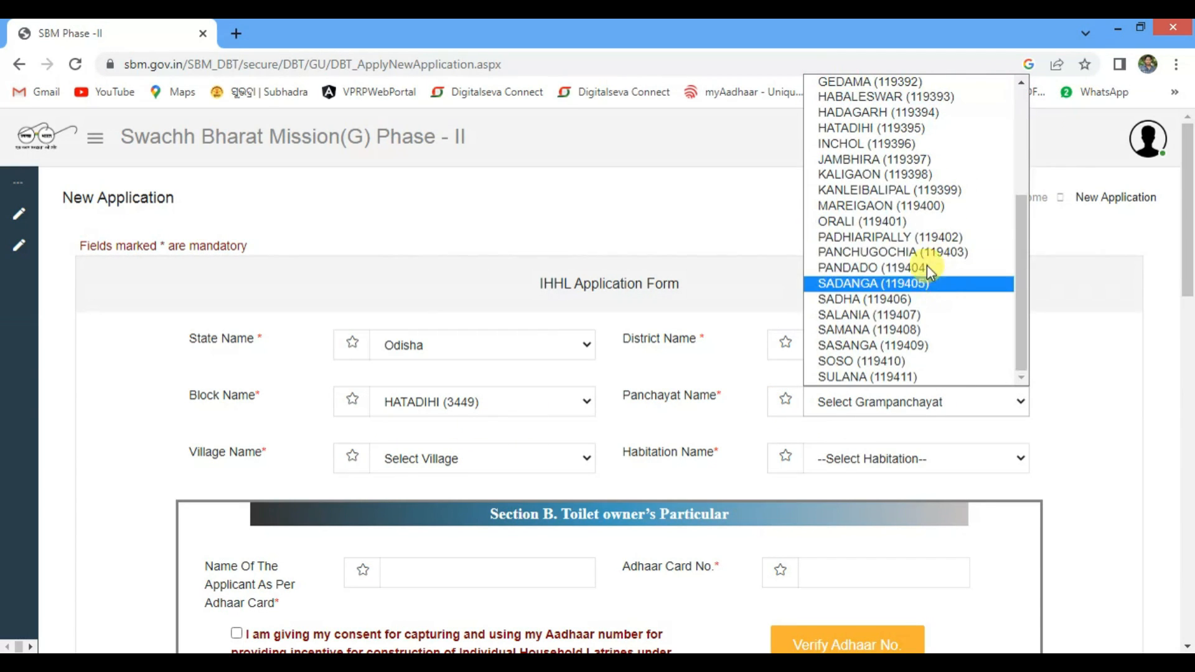
click(910, 251)
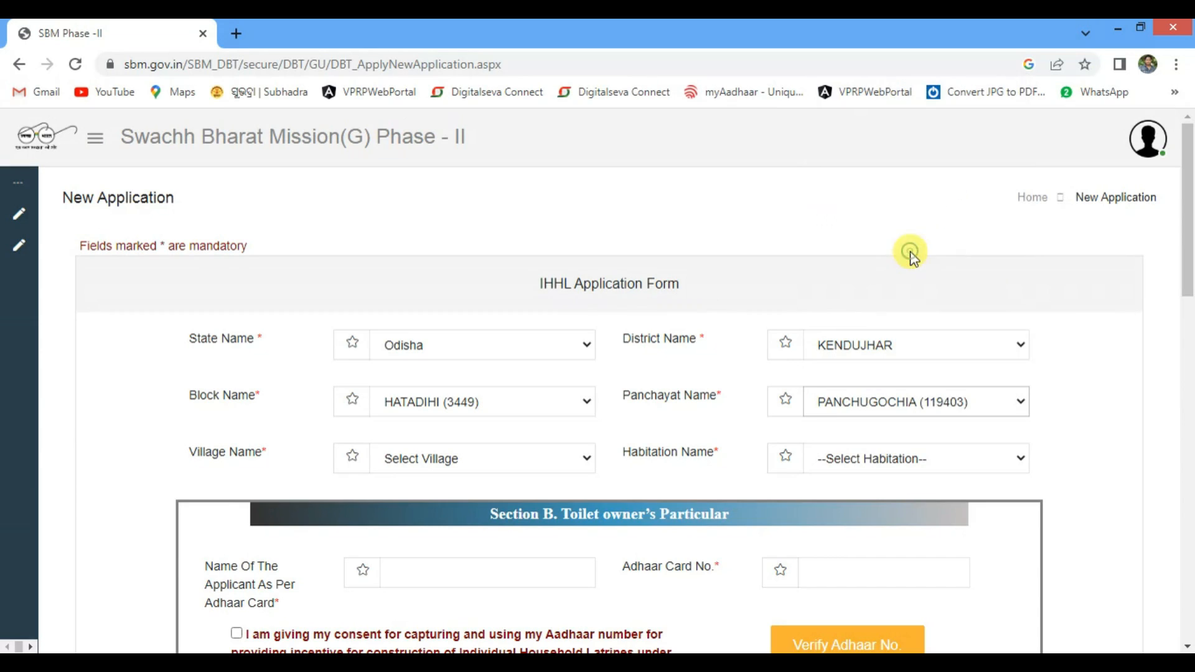
scroll(440, 419, down, 3)
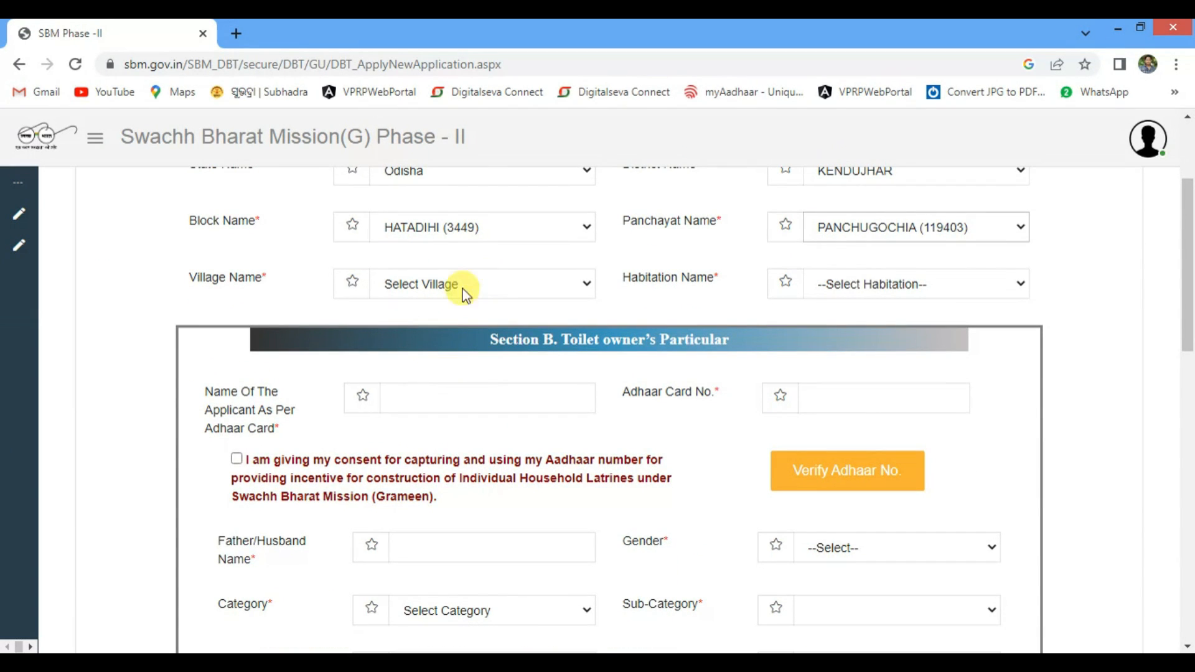
click(488, 290)
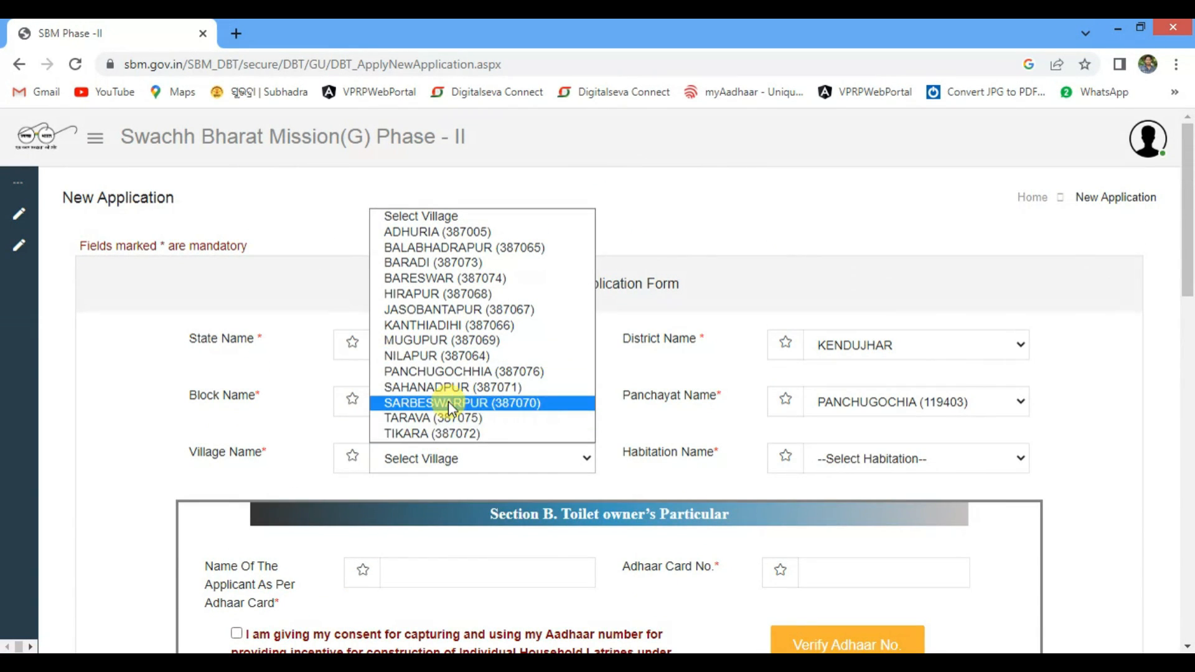
click(455, 373)
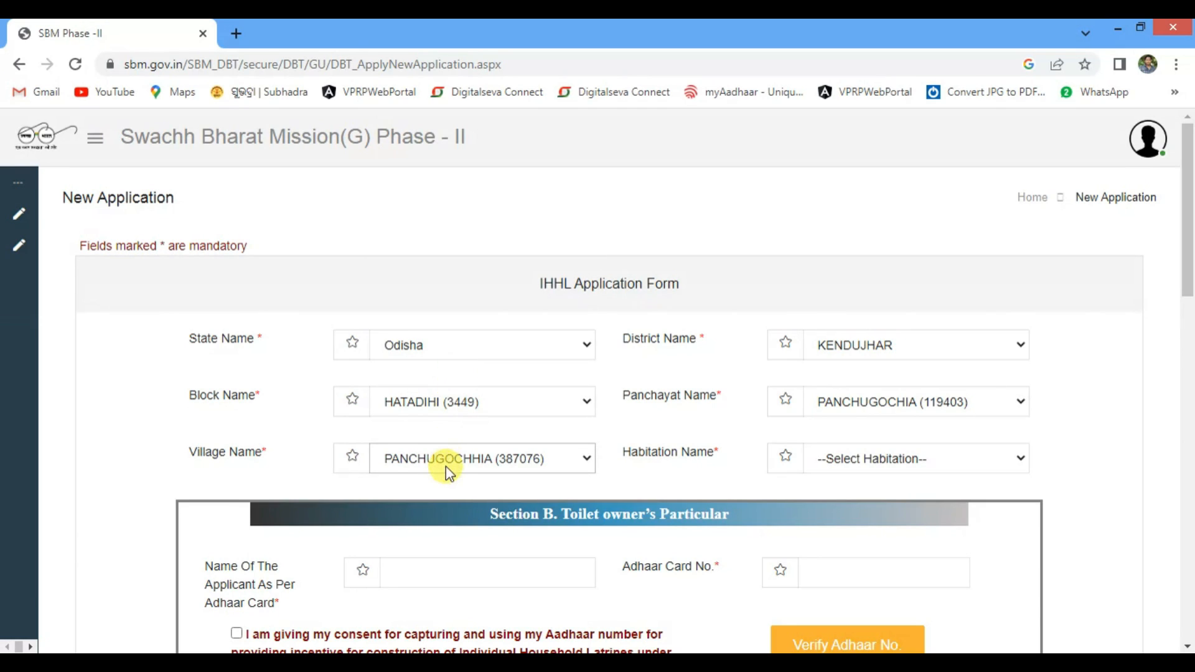
Step: Set the application's habitation to PATHARBEDA
click(873, 460)
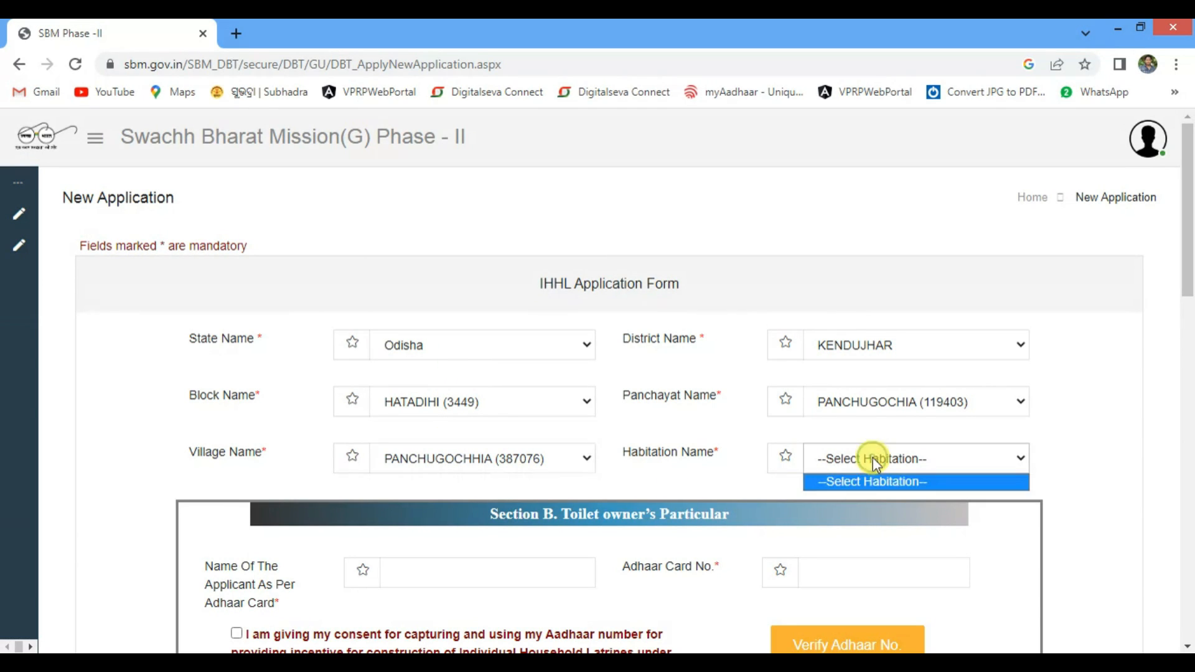
click(872, 459)
click(872, 458)
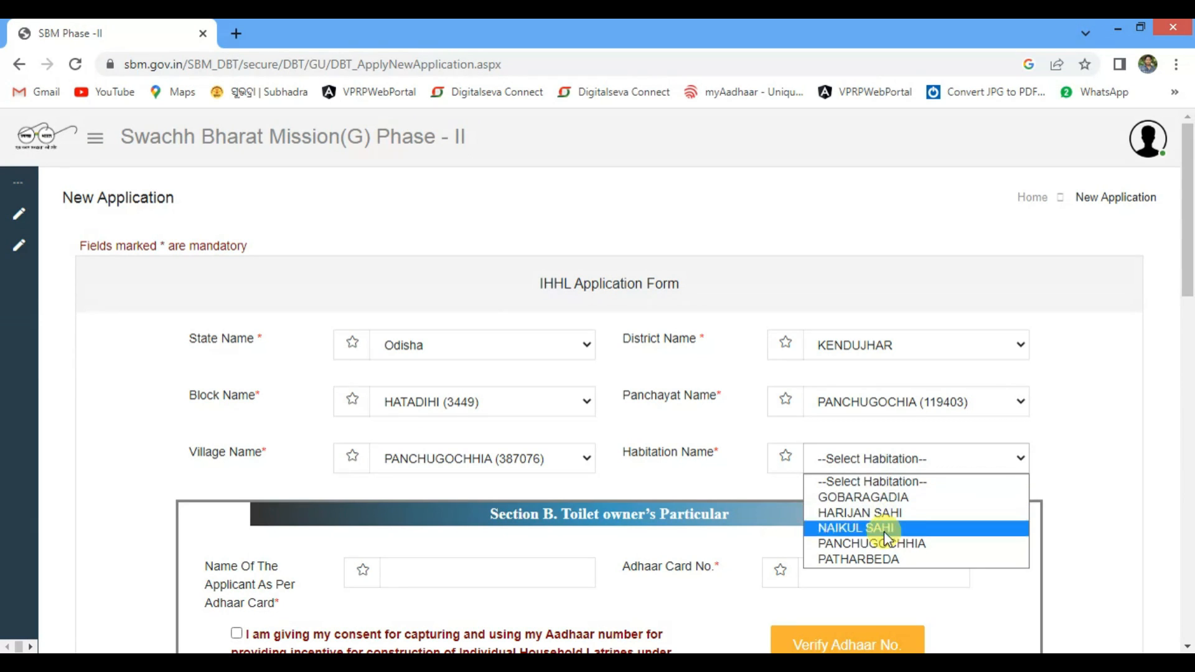
click(839, 560)
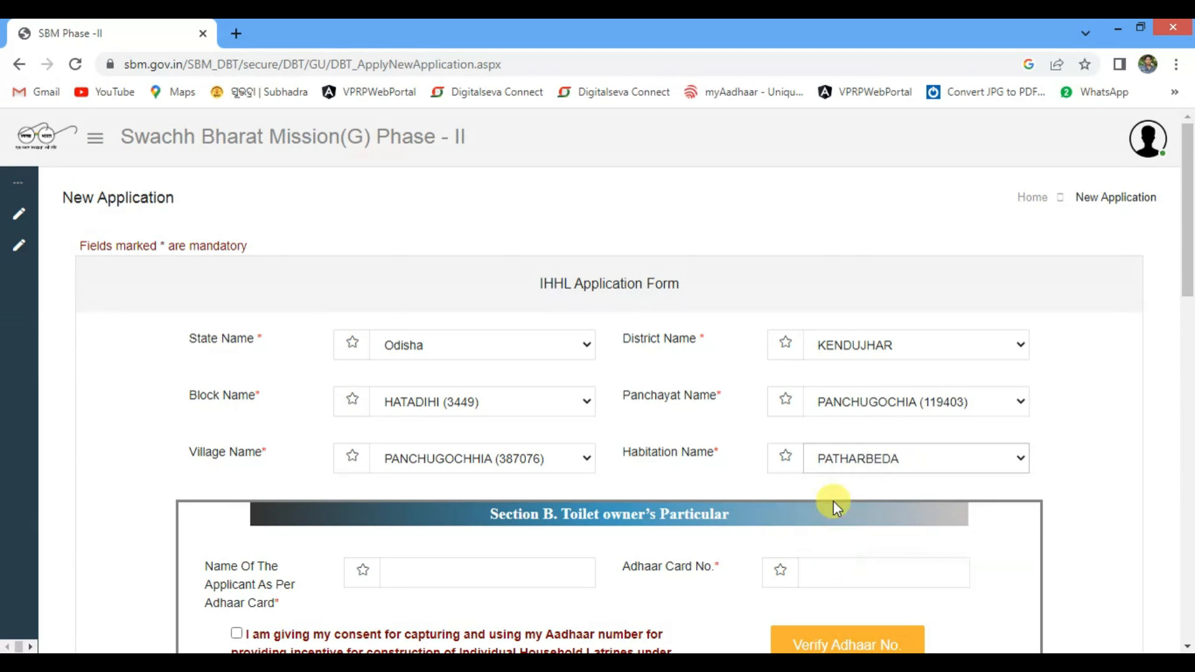
Step: Examine the applicant name, Aadhaar number, consent and Aadhaar verification fields in Section B of the form
scroll(629, 454, down, 3)
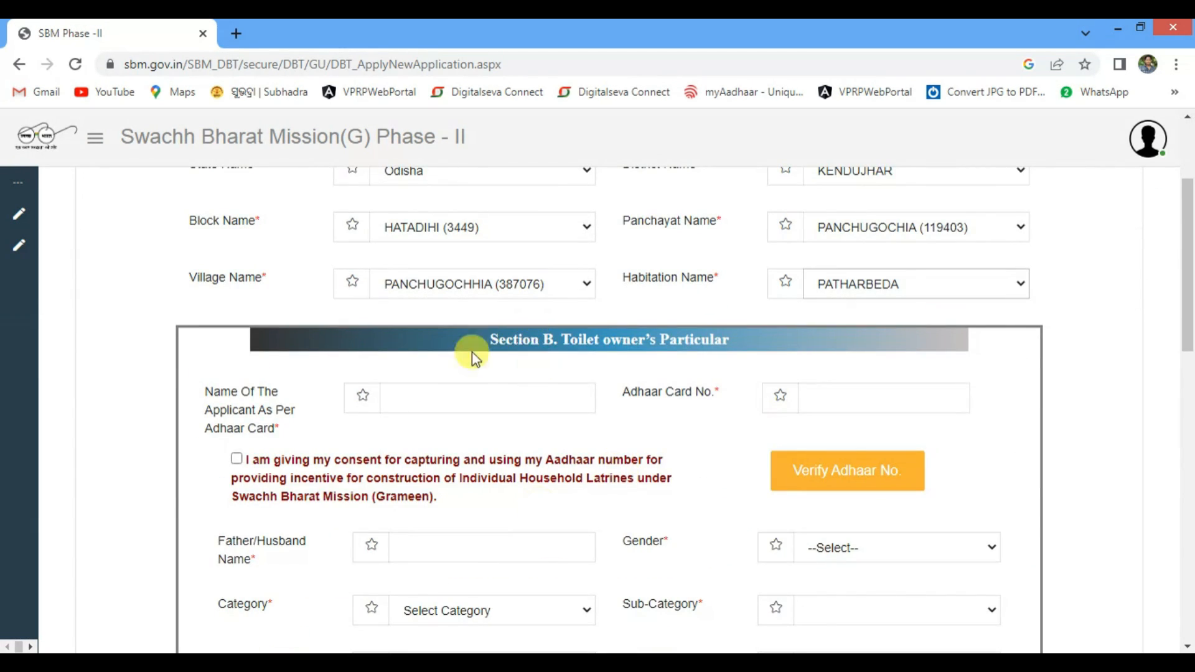
scroll(501, 363, up, 3)
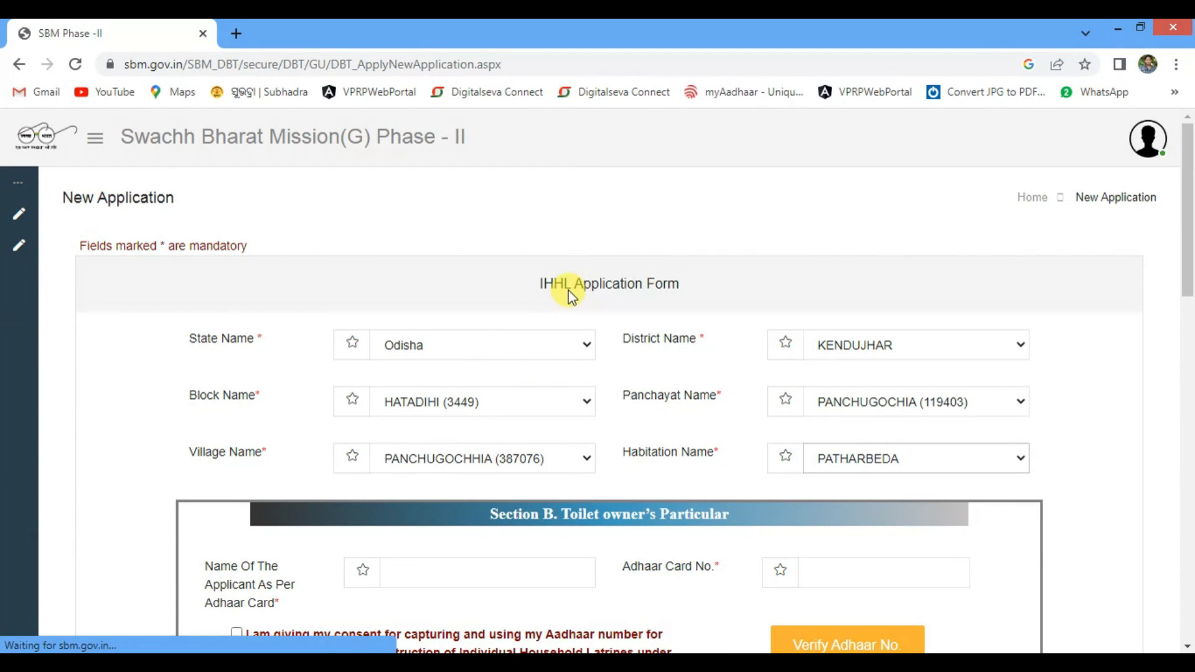
scroll(581, 298, down, 4)
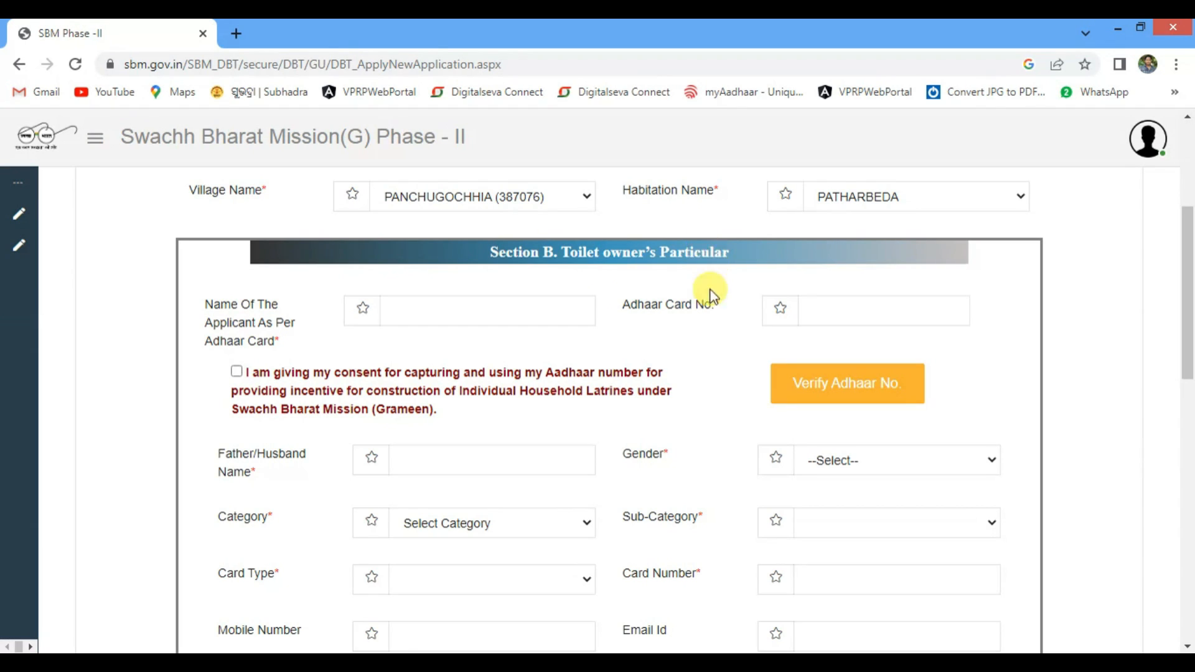
scroll(544, 359, down, 1)
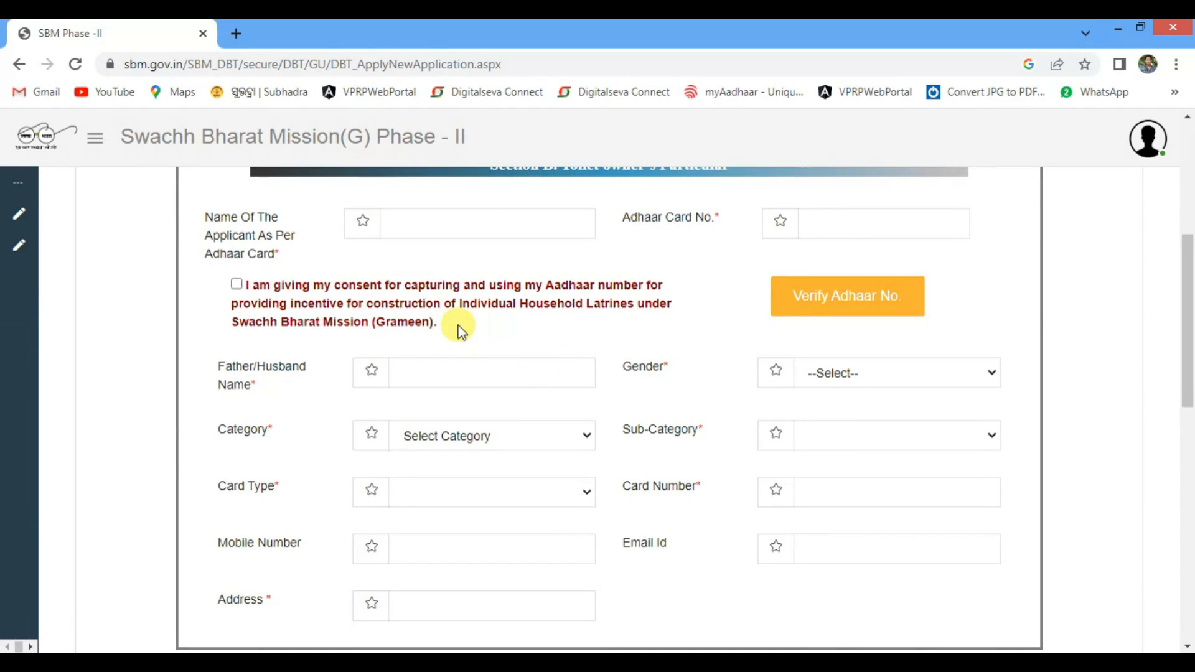
click(475, 222)
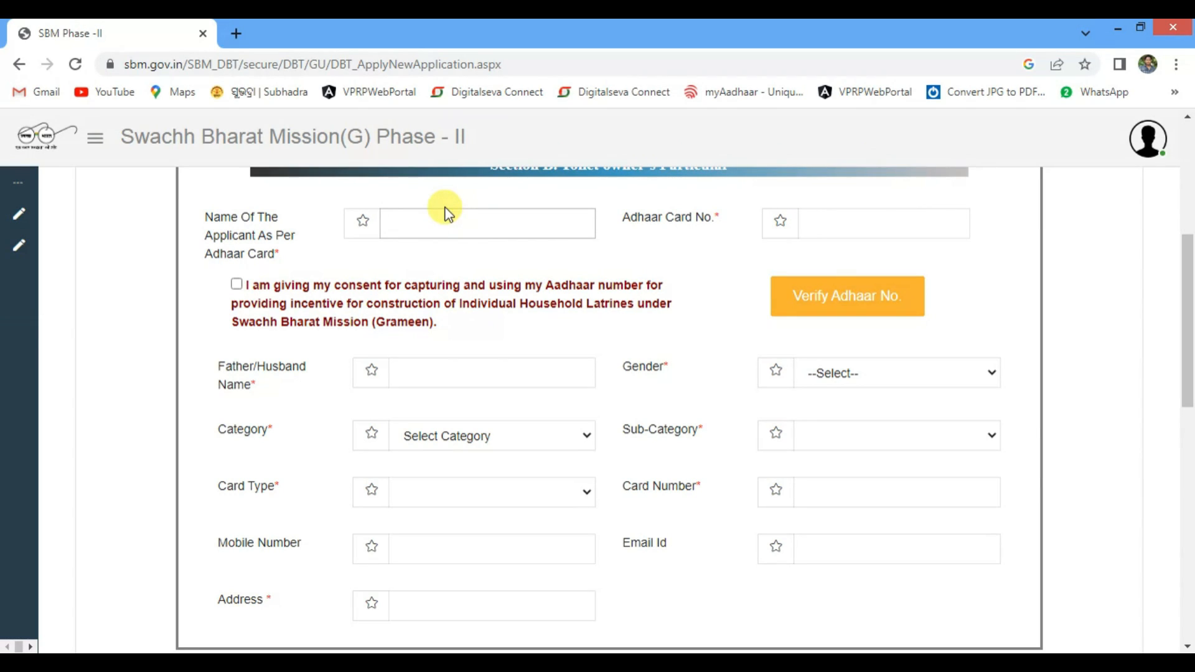
click(822, 221)
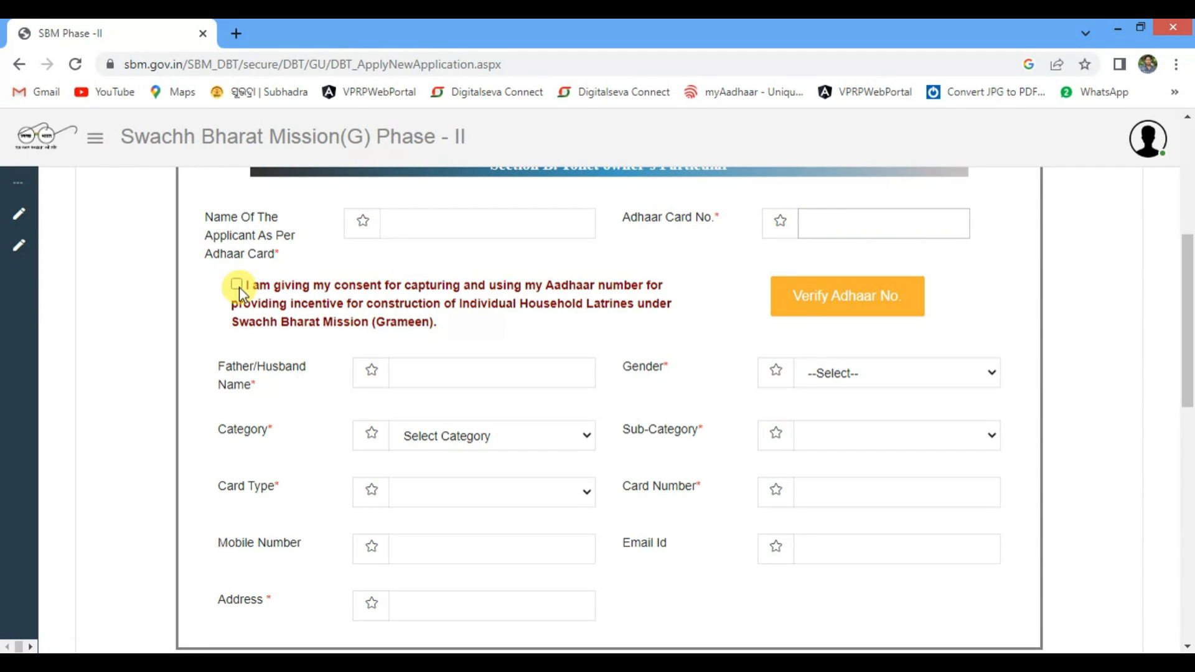
click(238, 285)
click(883, 310)
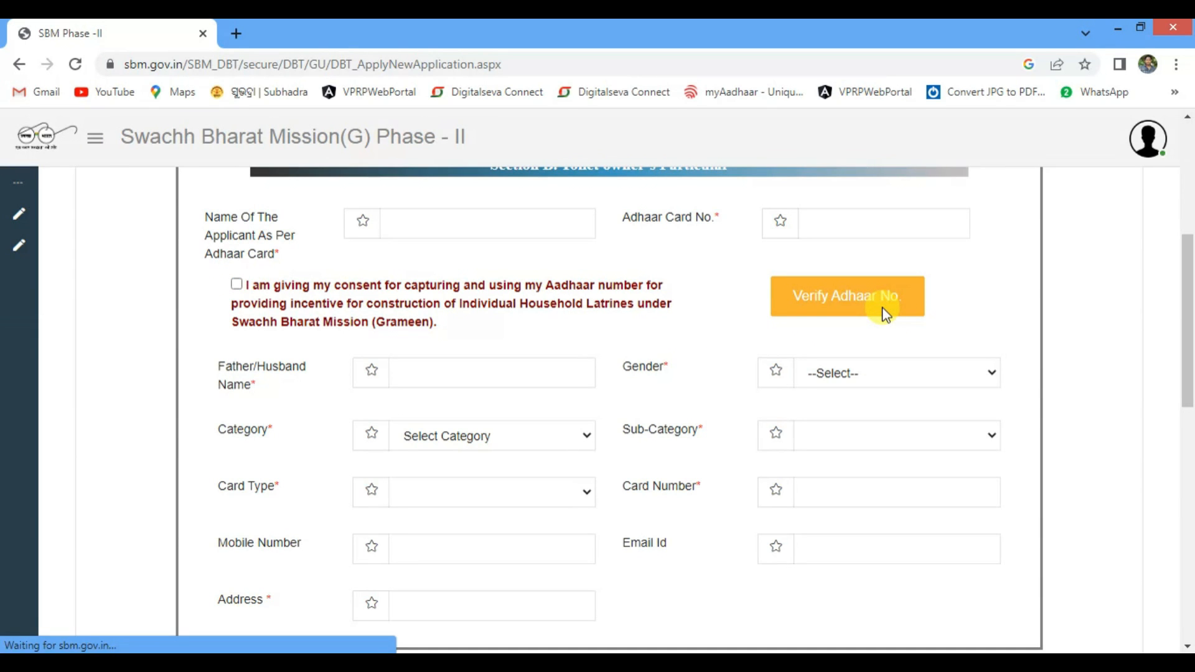
scroll(547, 330, down, 3)
scroll(534, 327, up, 3)
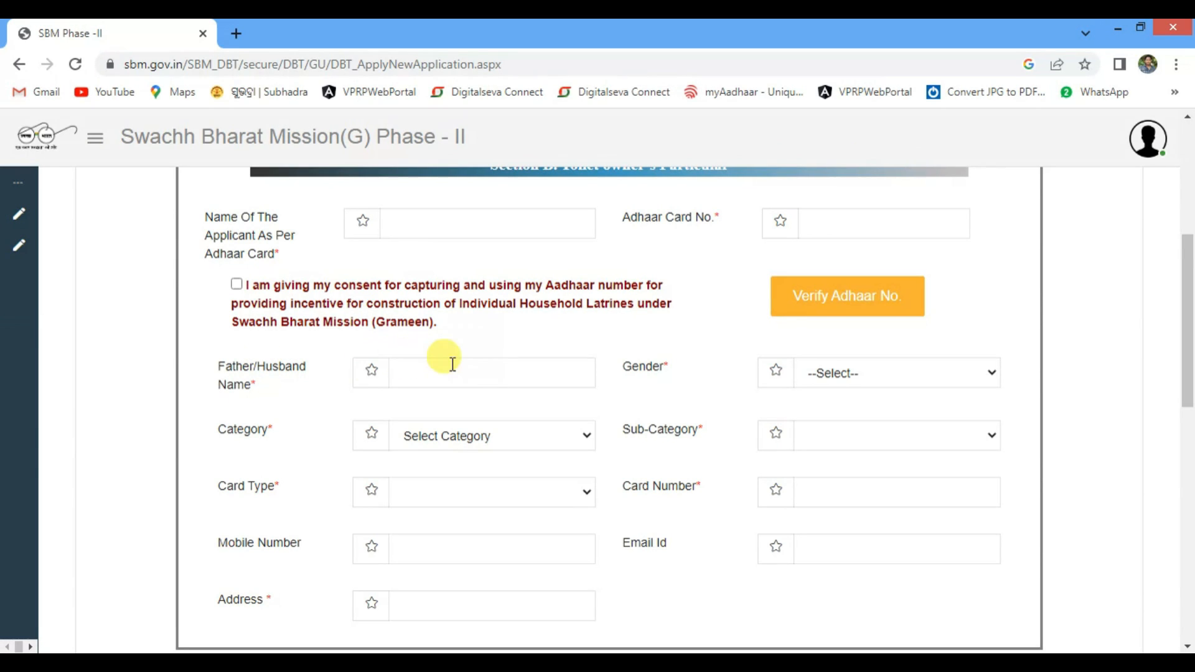
Step: Set the applicant's gender to Male and the category to BPL
click(841, 374)
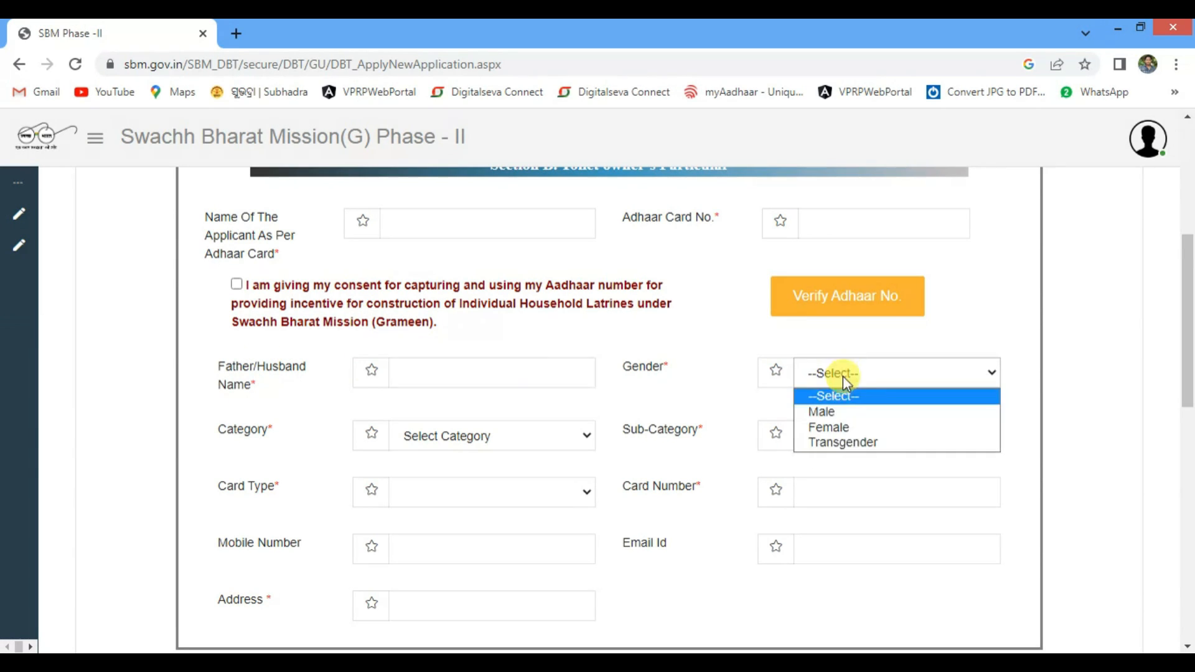
click(845, 413)
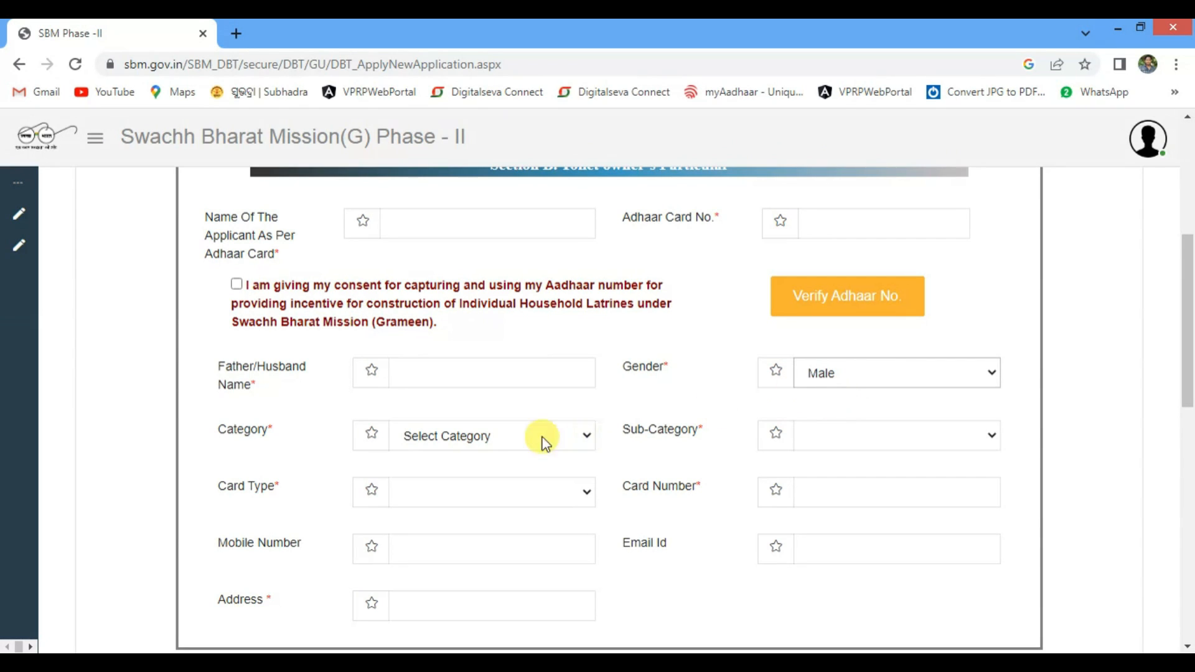
click(470, 435)
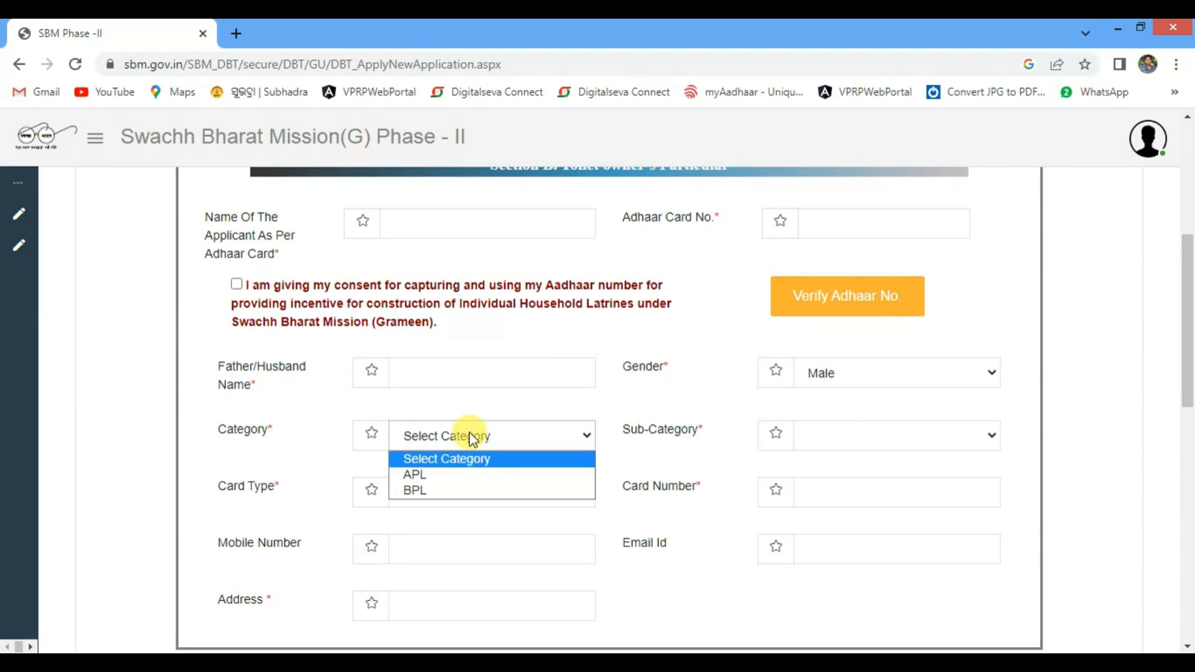
click(445, 488)
Step: Examine the sub-category options and the card, mobile number, email and address fields of the toilet owner's section
scroll(720, 435, down, 3)
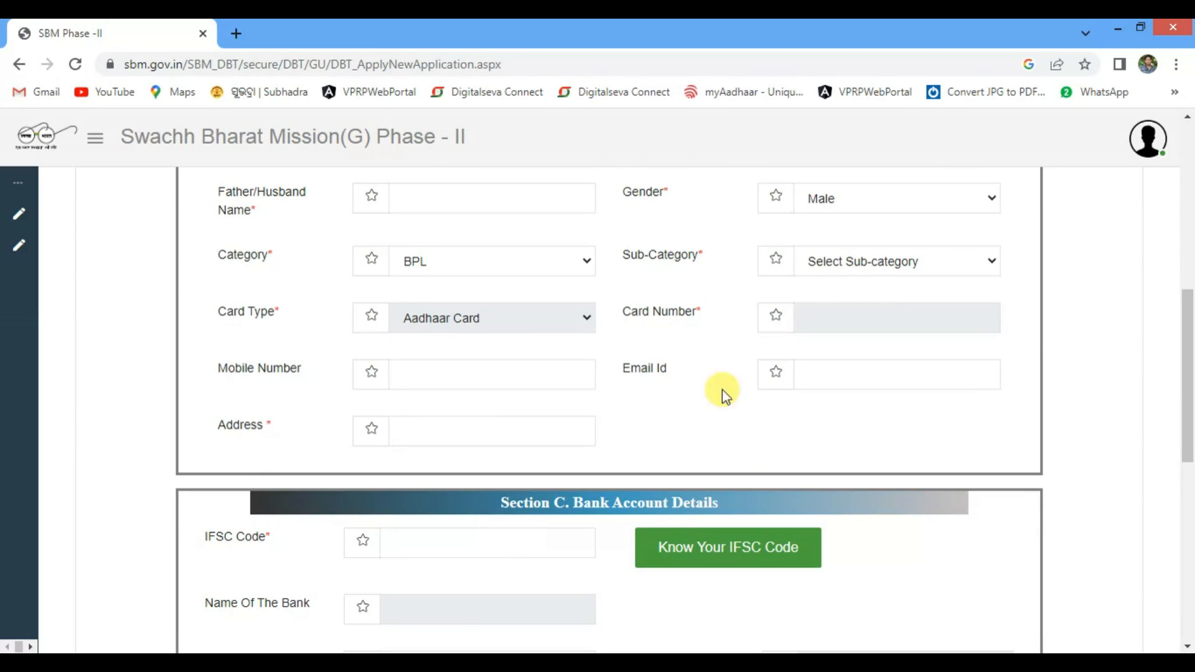
click(837, 261)
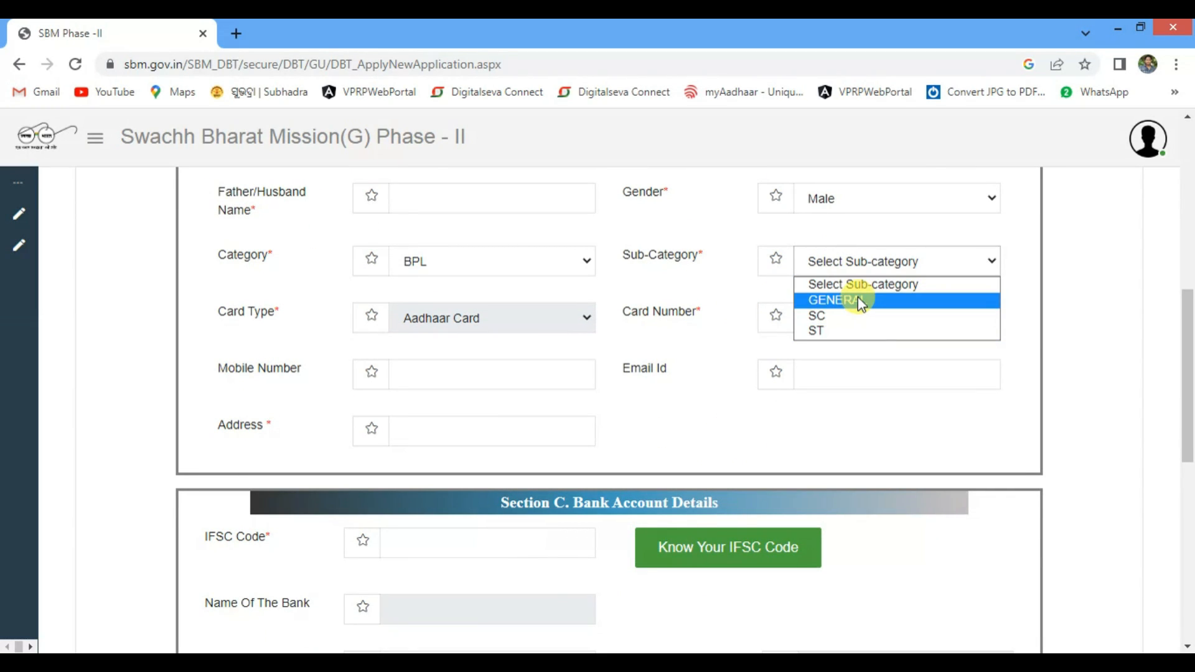
click(316, 319)
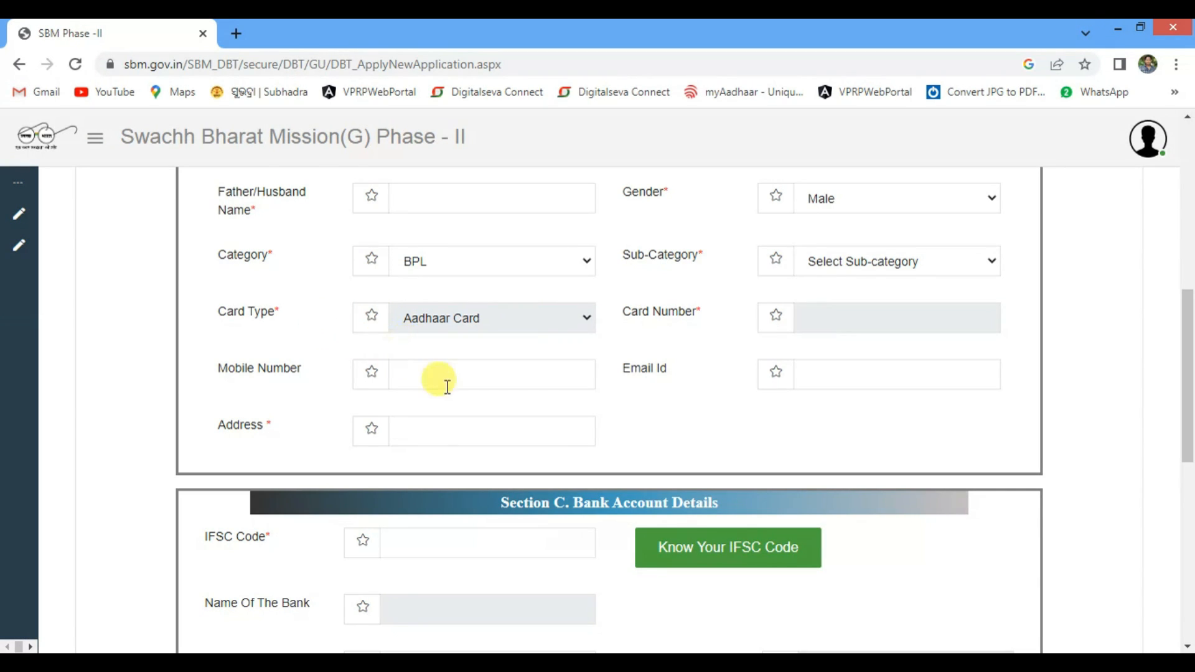
scroll(451, 388, up, 3)
scroll(465, 387, down, 1)
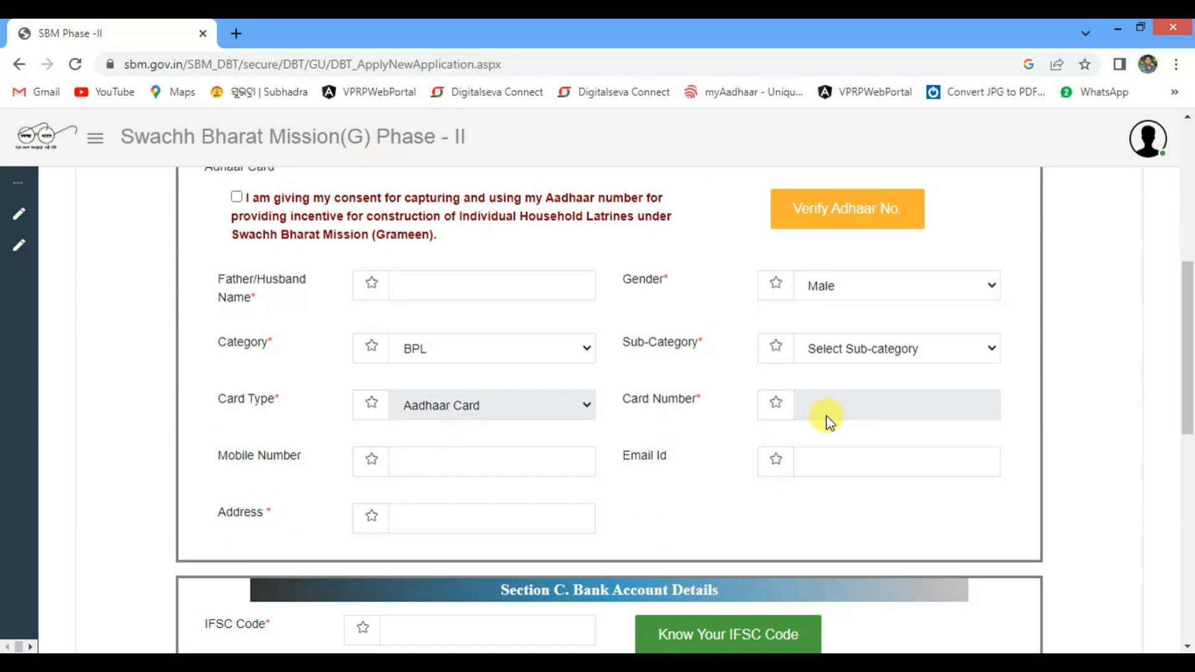
scroll(761, 424, down, 1)
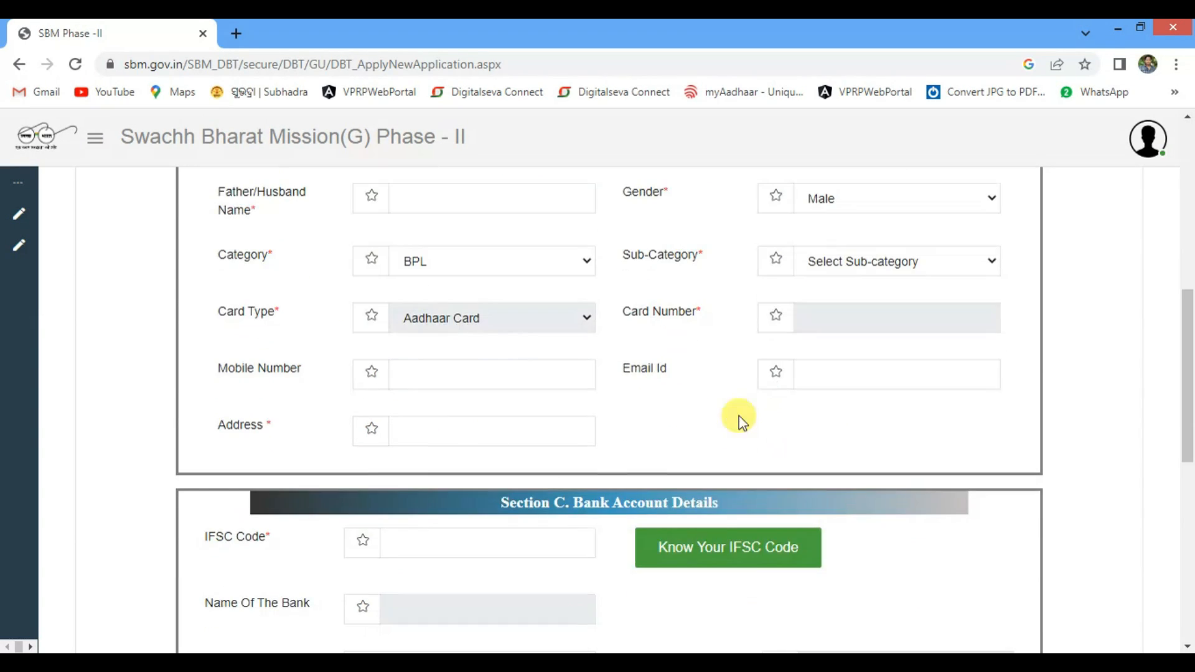
click(423, 367)
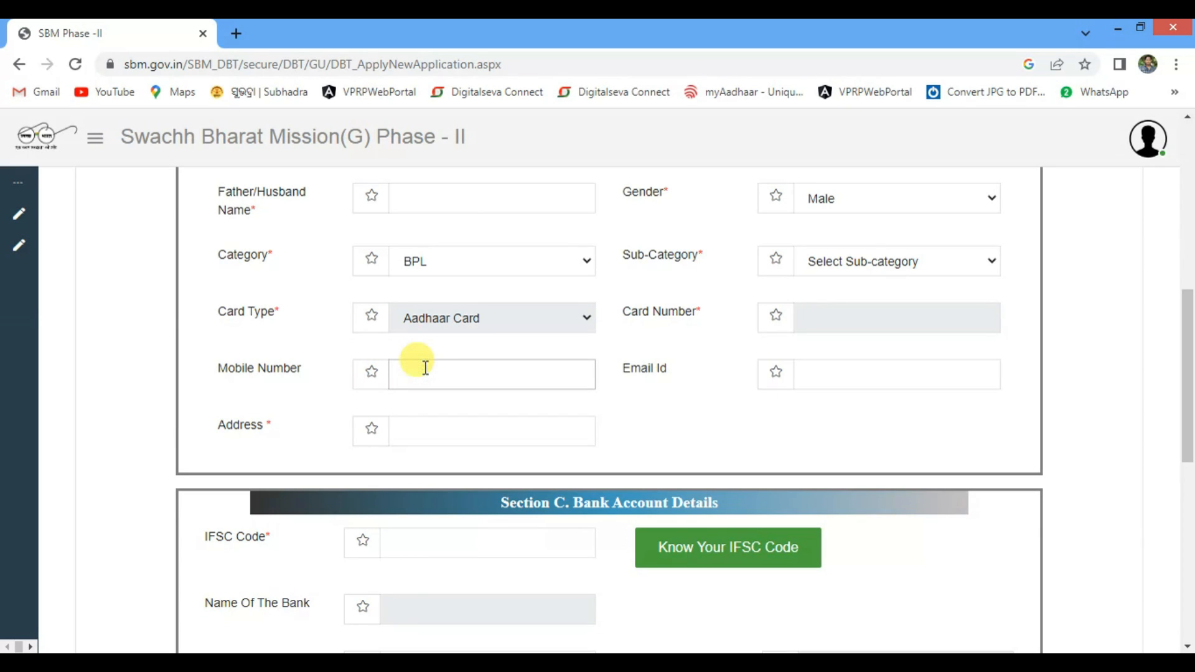
click(819, 373)
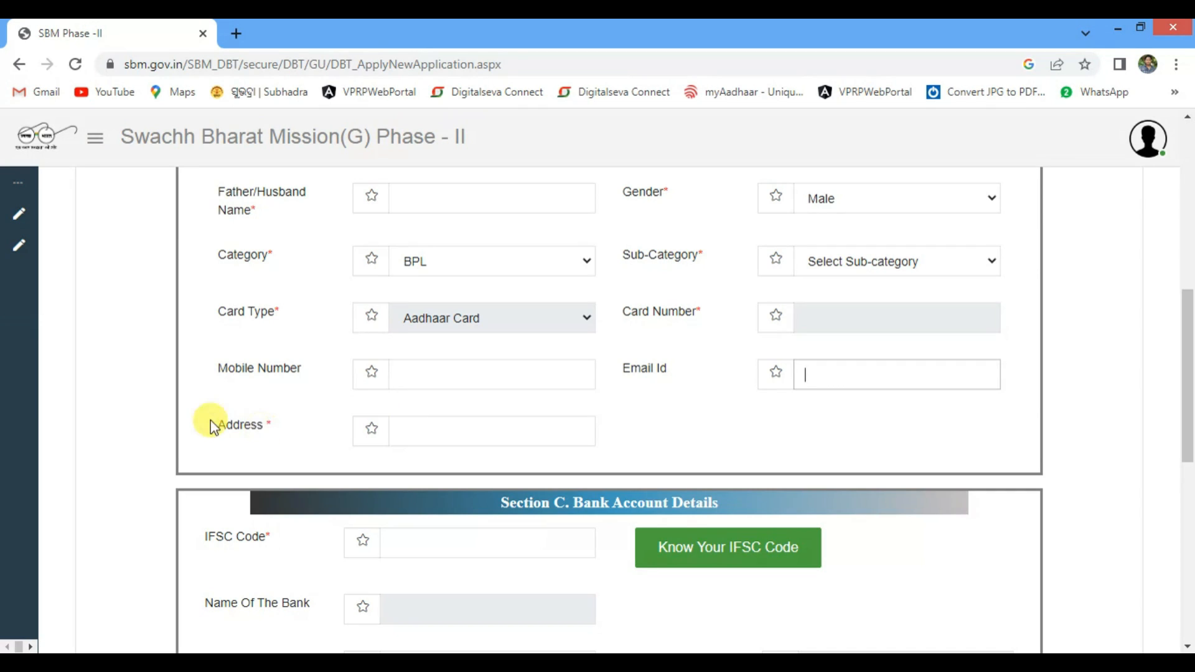
click(398, 428)
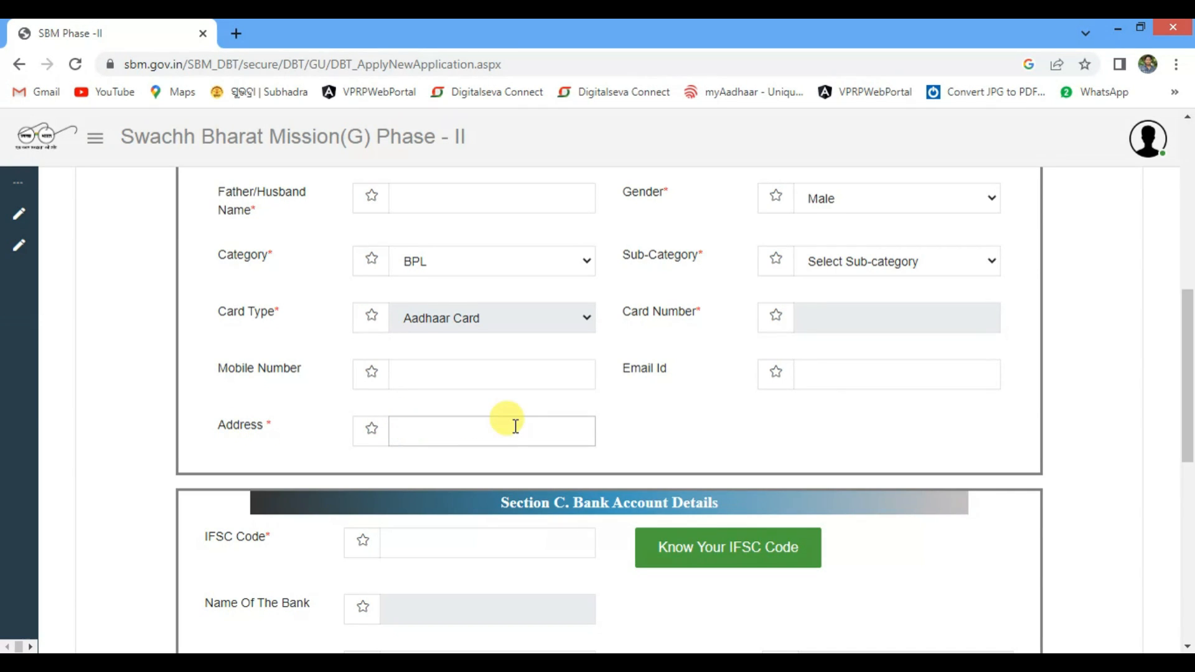
scroll(436, 416, down, 1)
scroll(435, 315, down, 1)
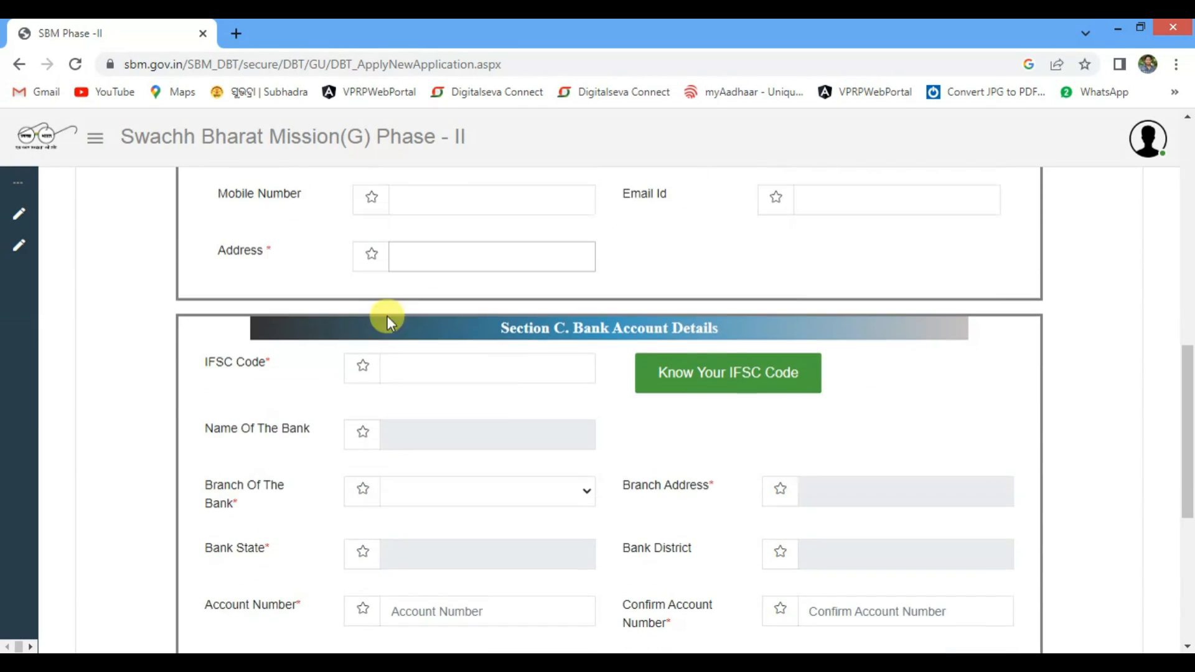
scroll(491, 337, down, 2)
scroll(526, 207, up, 3)
click(547, 246)
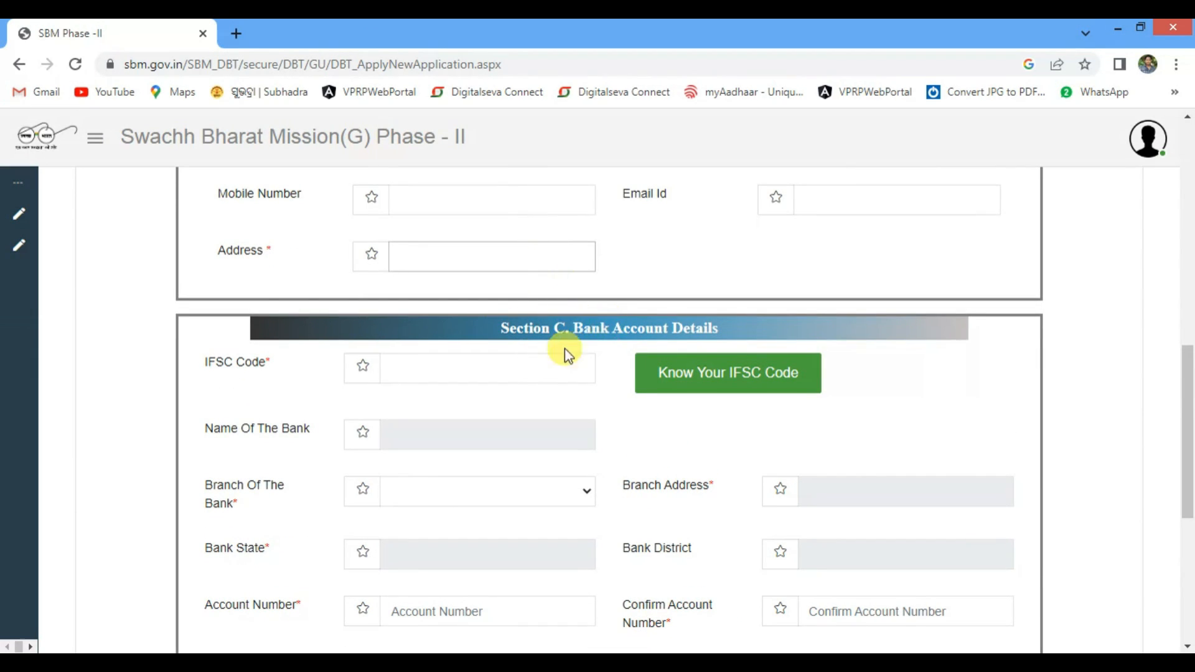
Step: Enter ubin0546232 as the IFSC code in the bank account details
scroll(674, 320, down, 2)
click(451, 276)
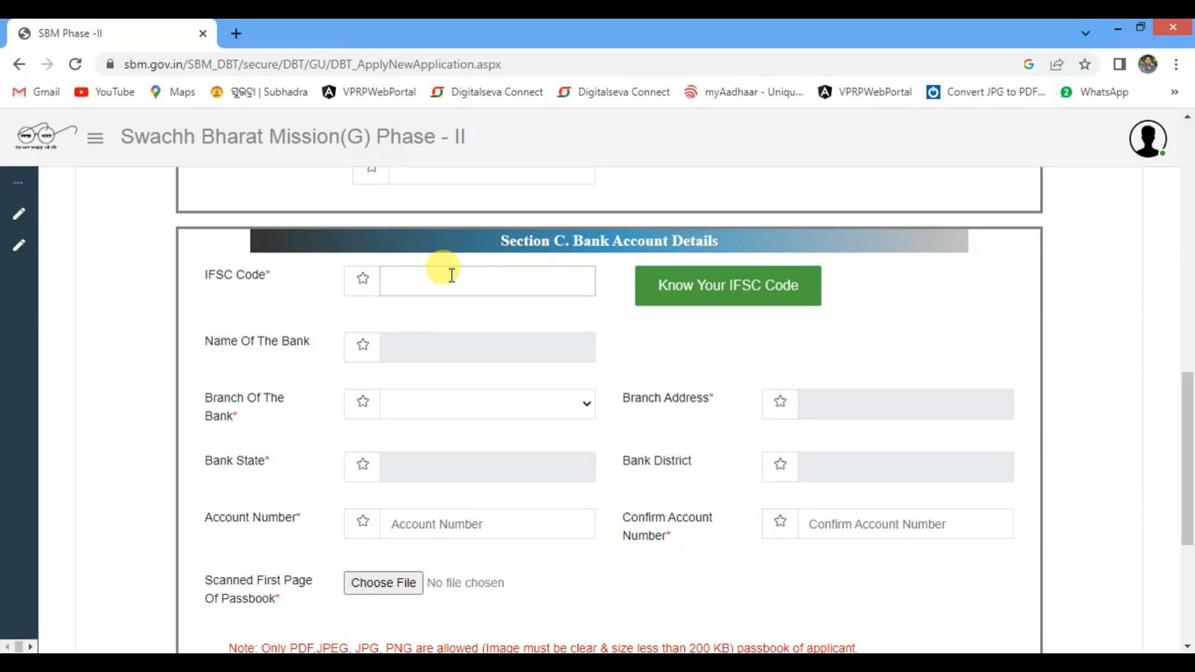
text(ubin0546232)
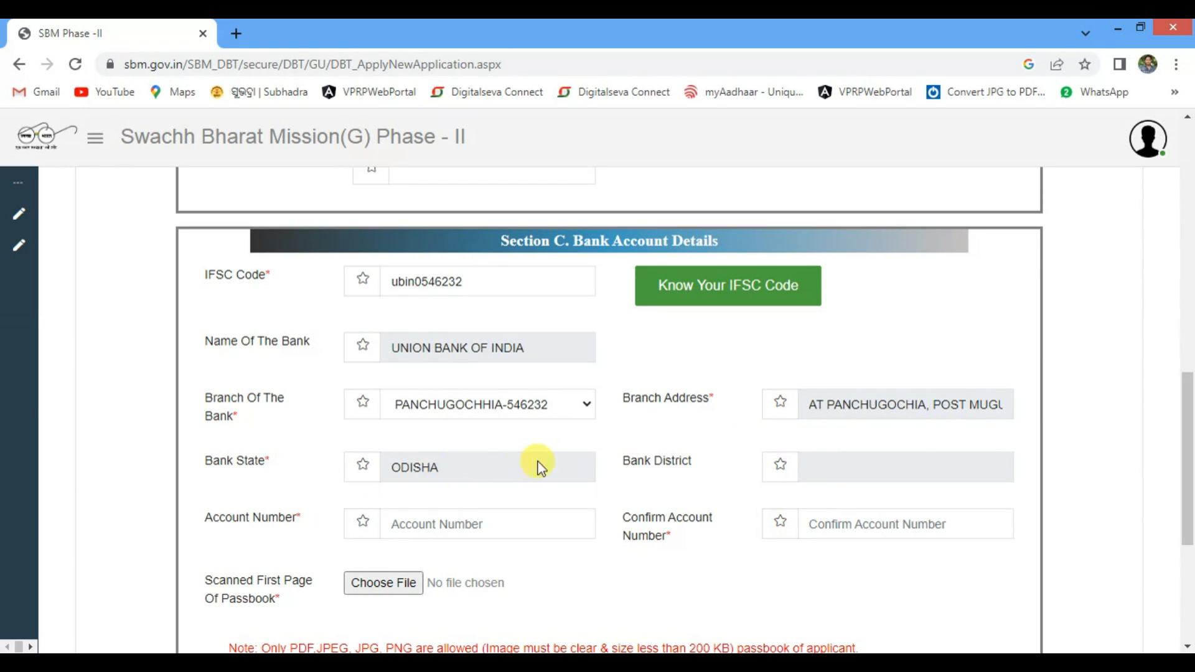
Step: Attach the 155 KB PDF from the Desktop as the scanned first page of the passbook and submit the application
scroll(697, 417, down, 1)
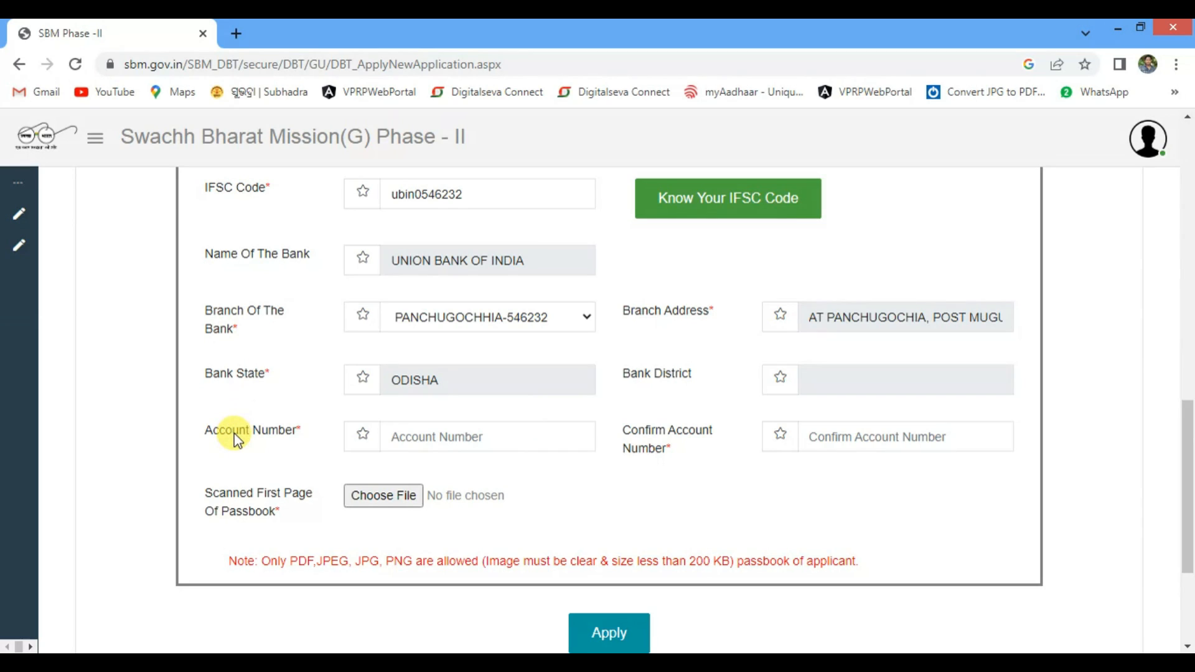
click(402, 436)
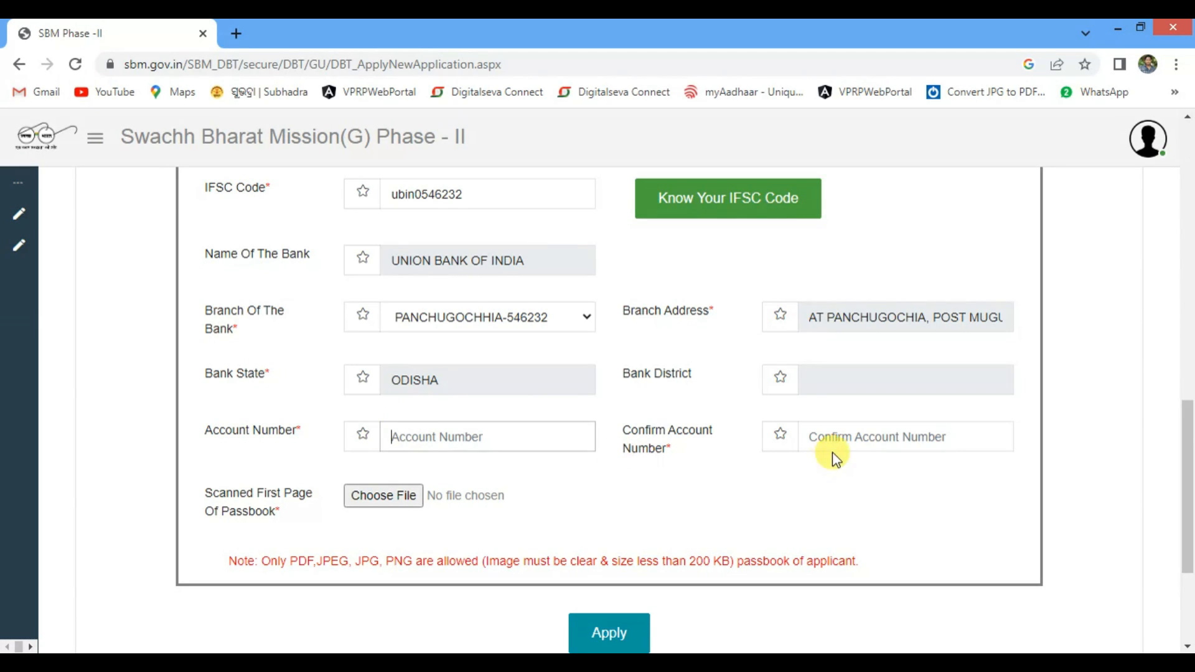
click(847, 435)
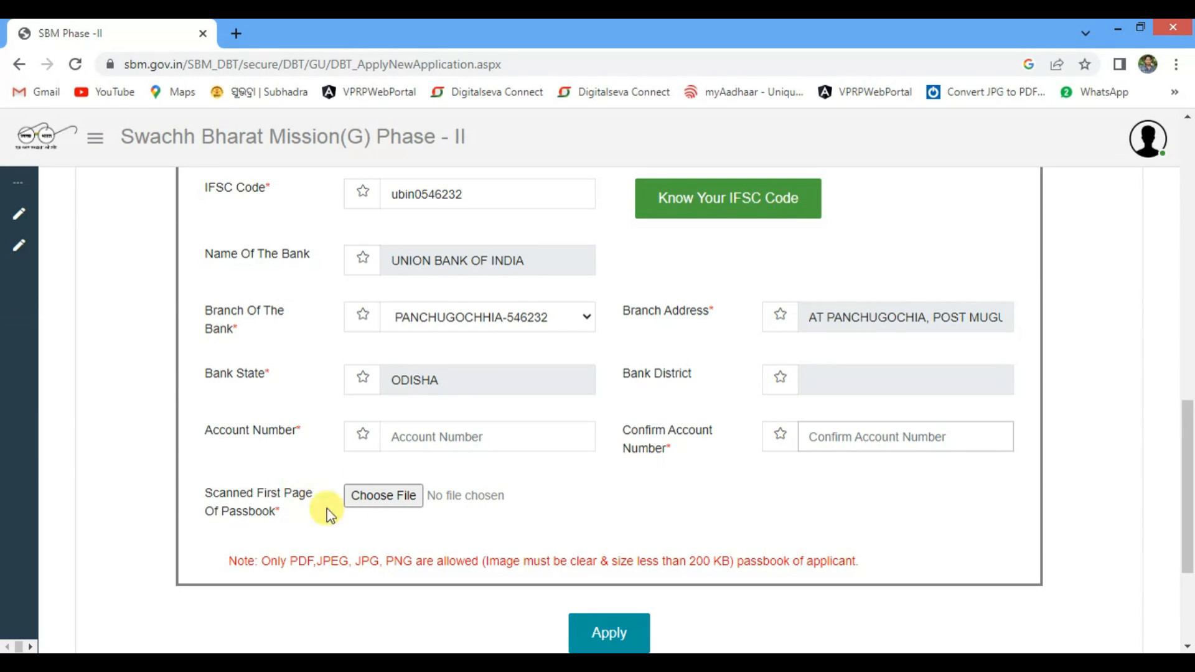
click(384, 496)
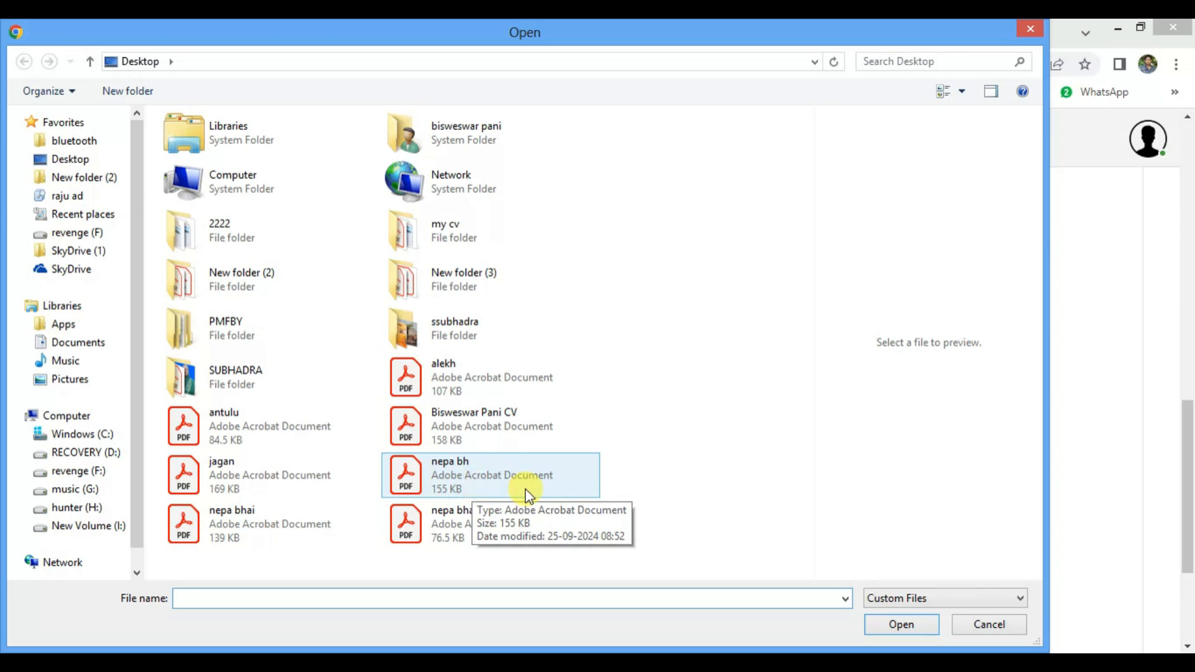
double_click(514, 490)
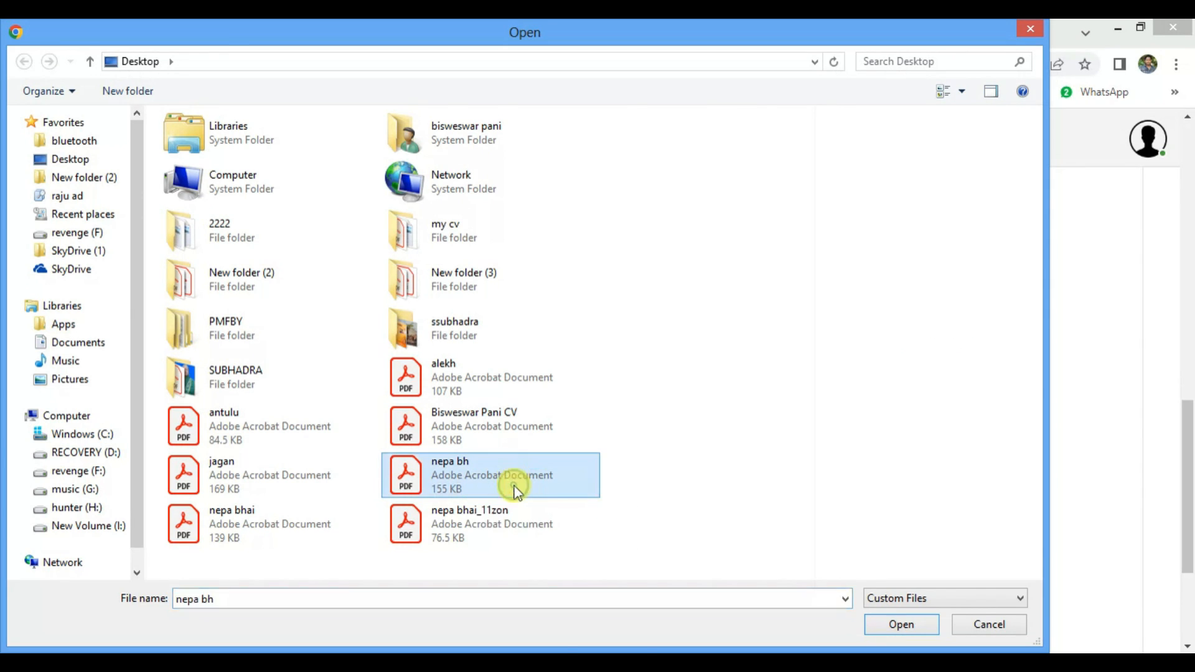
click(610, 545)
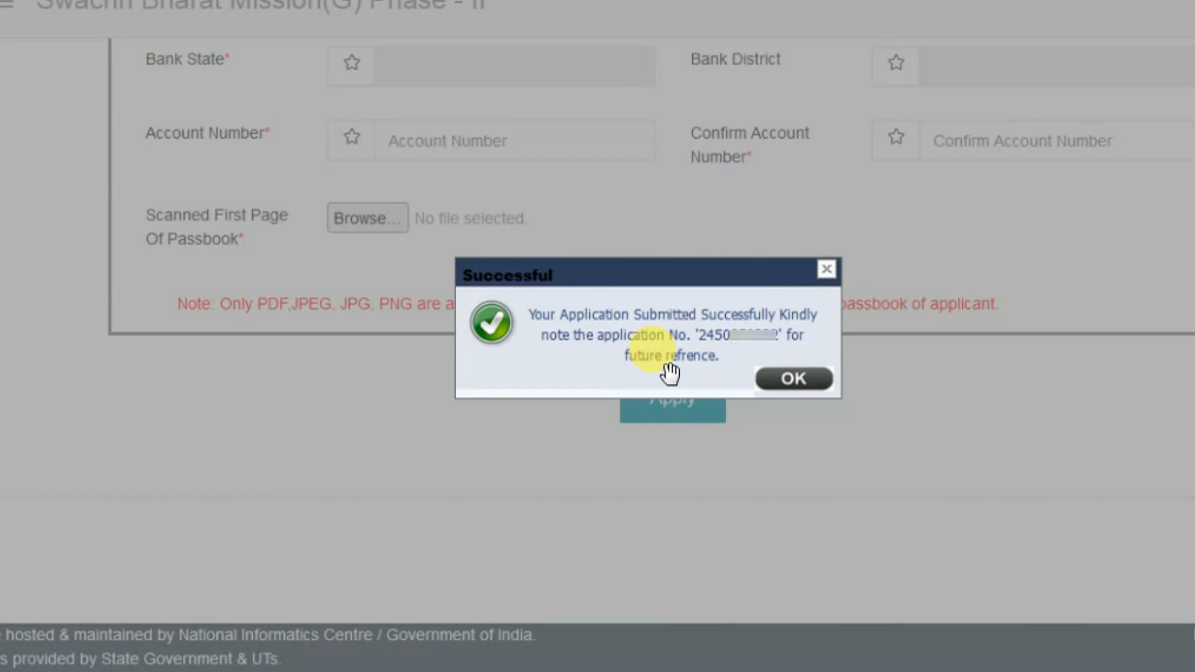
click(792, 378)
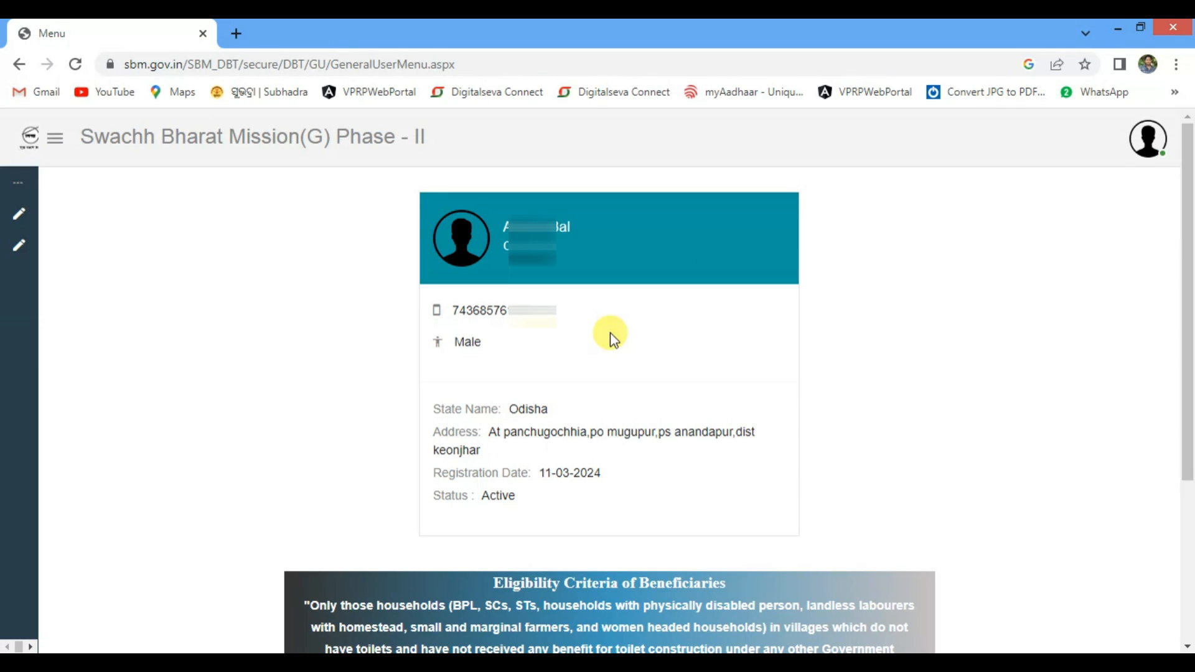
Step: View the list of submitted applications, track the status of the one listed, and close its status window
mouse_move(10, 174)
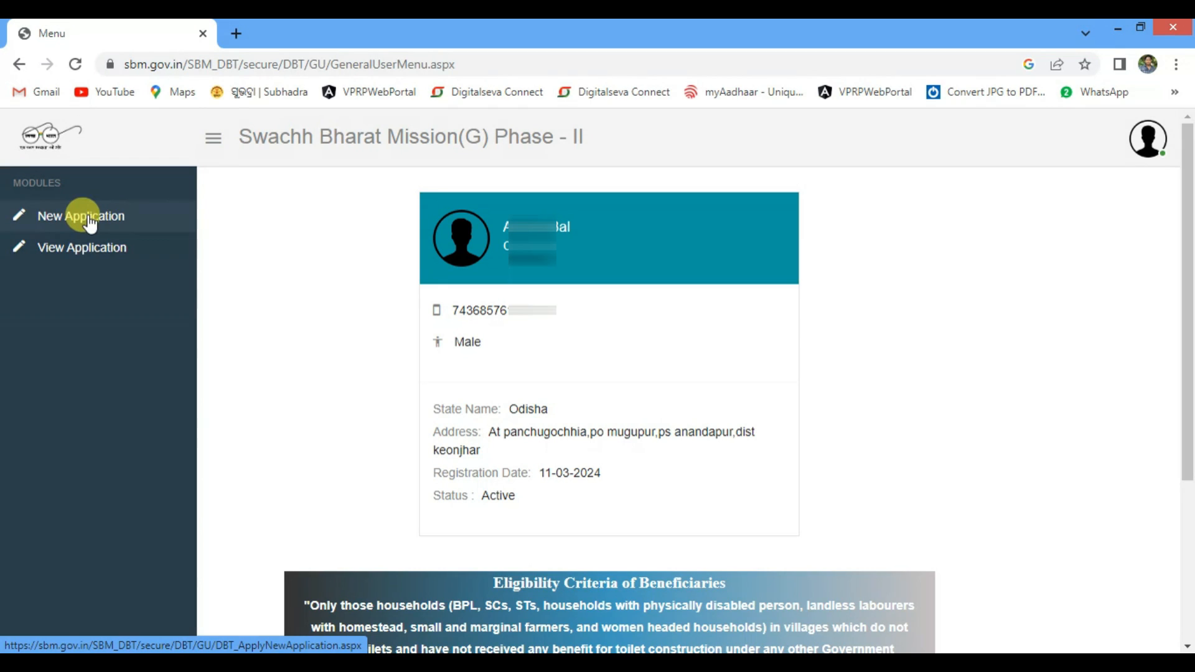
click(86, 256)
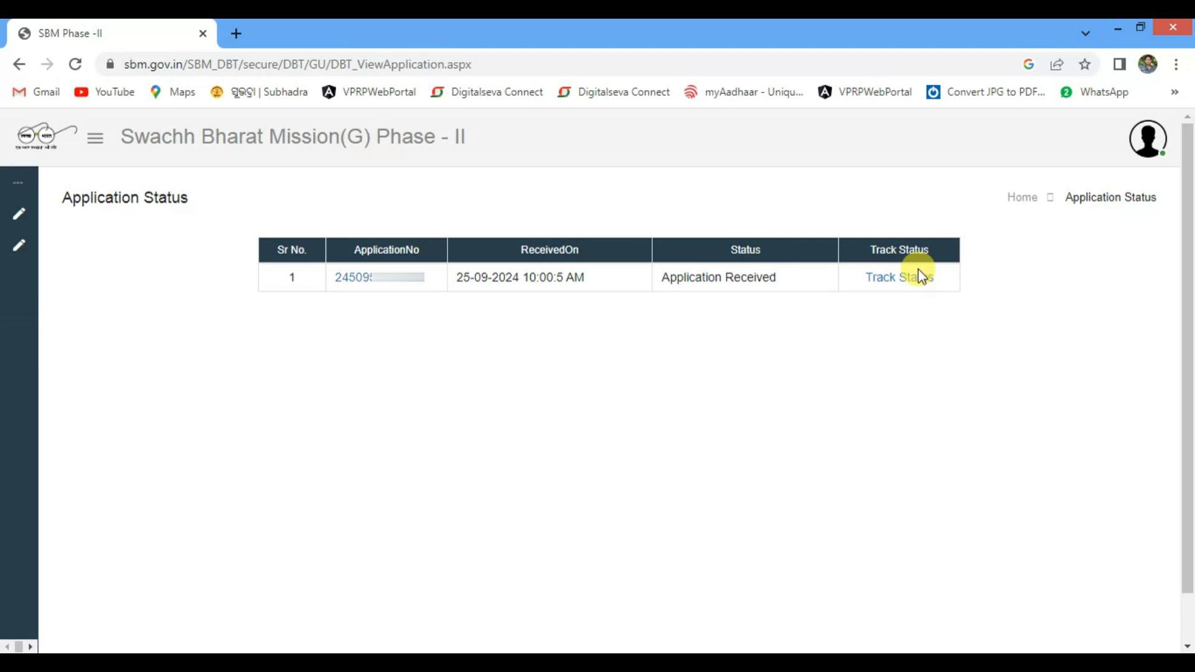
click(905, 281)
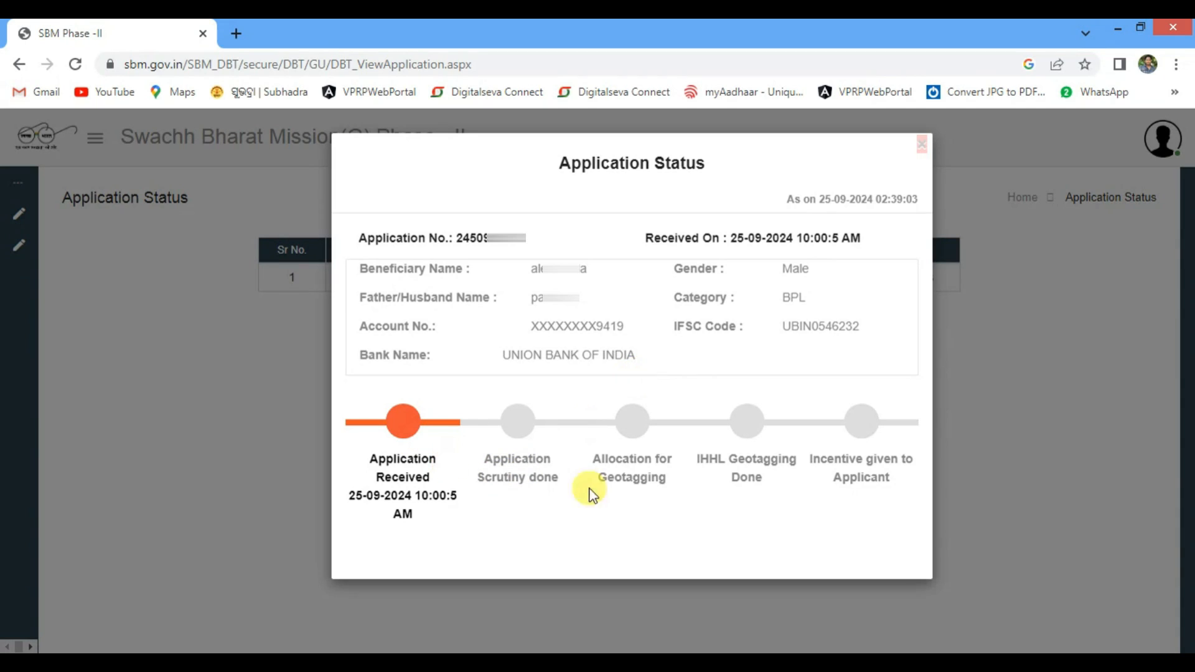
click(922, 146)
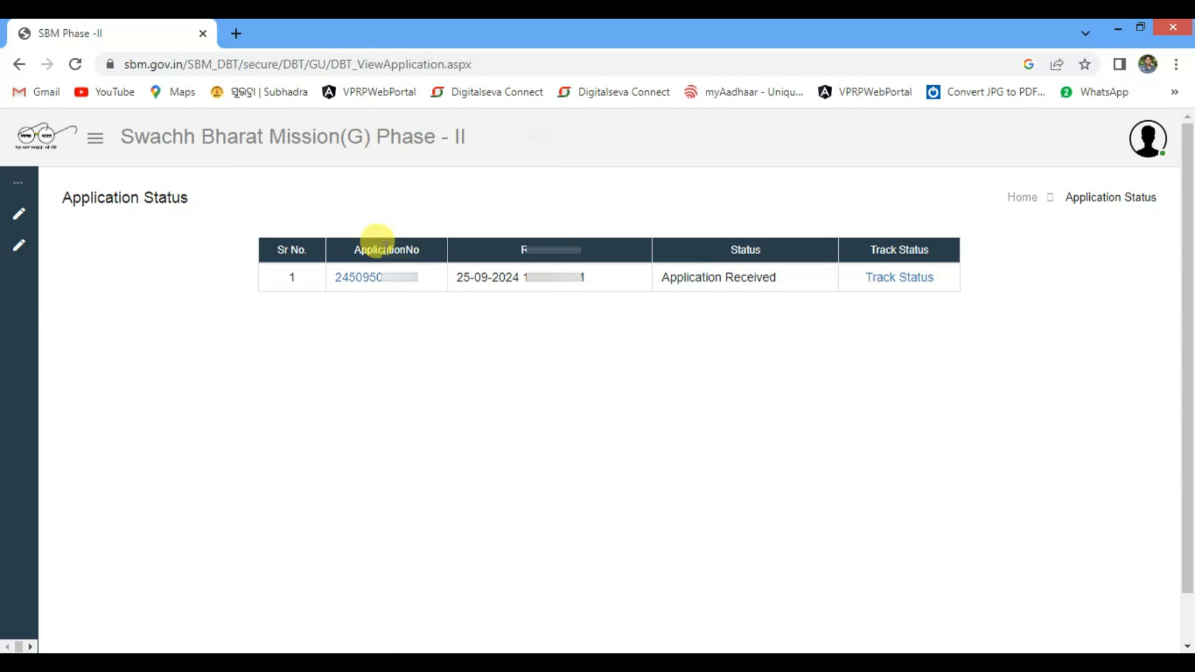
Step: Open the submitted application's details and review the personal, address, bank and current status information
click(377, 278)
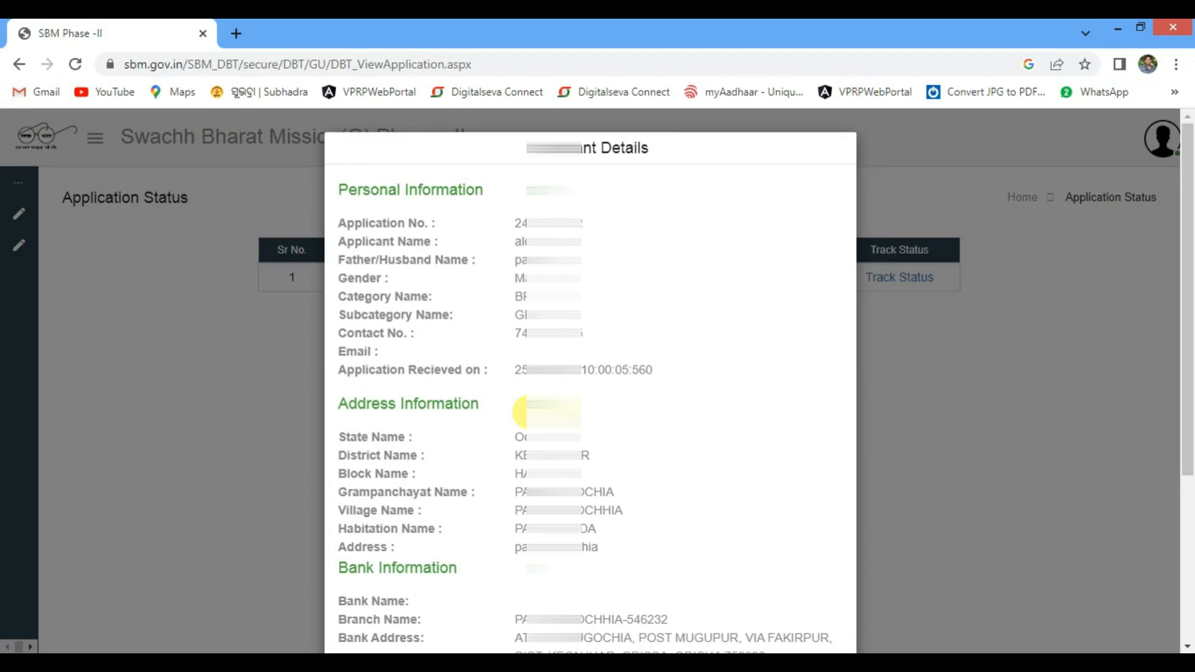
scroll(520, 410, down, 4)
scroll(520, 410, up, 3)
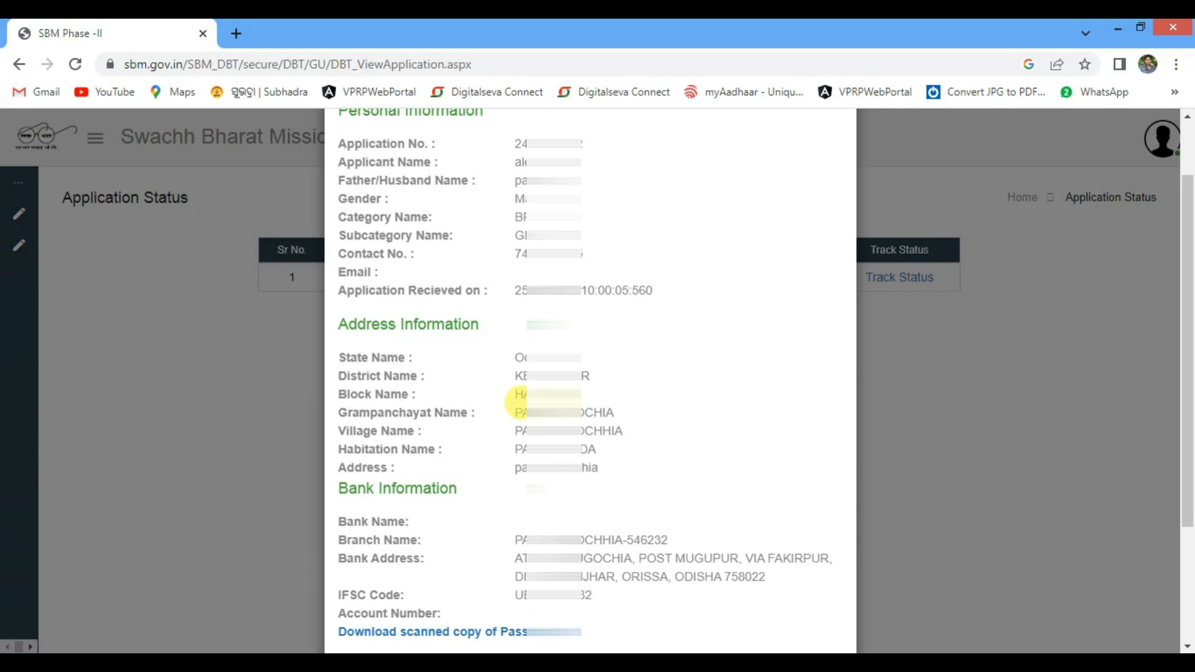
scroll(517, 403, down, 3)
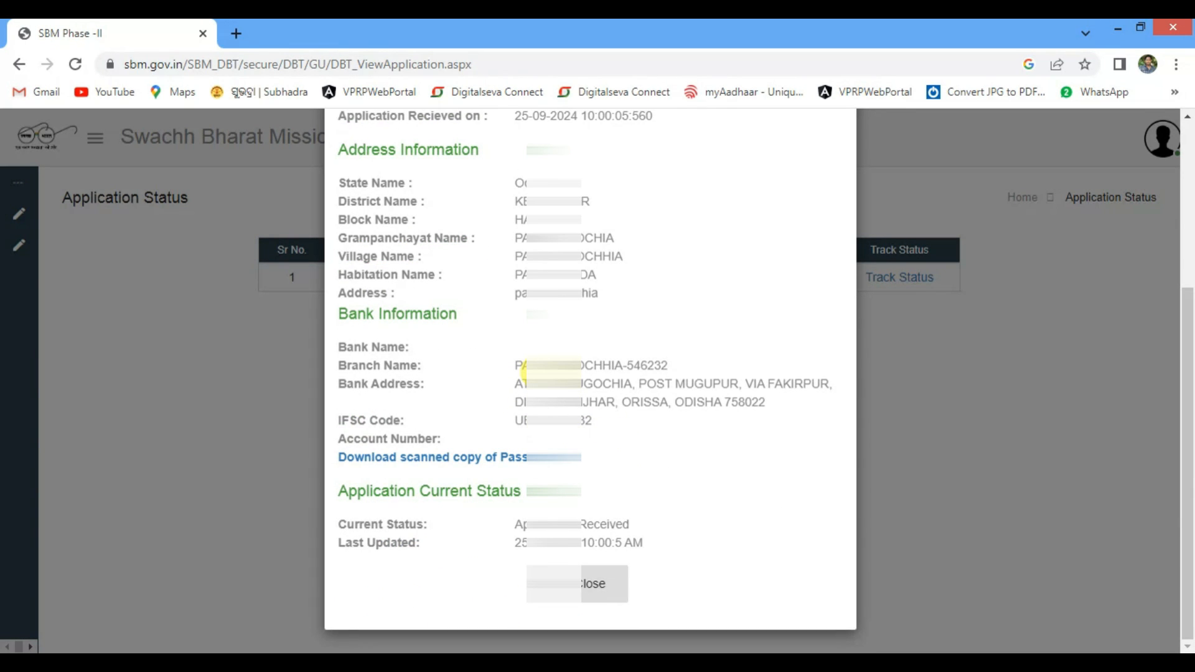